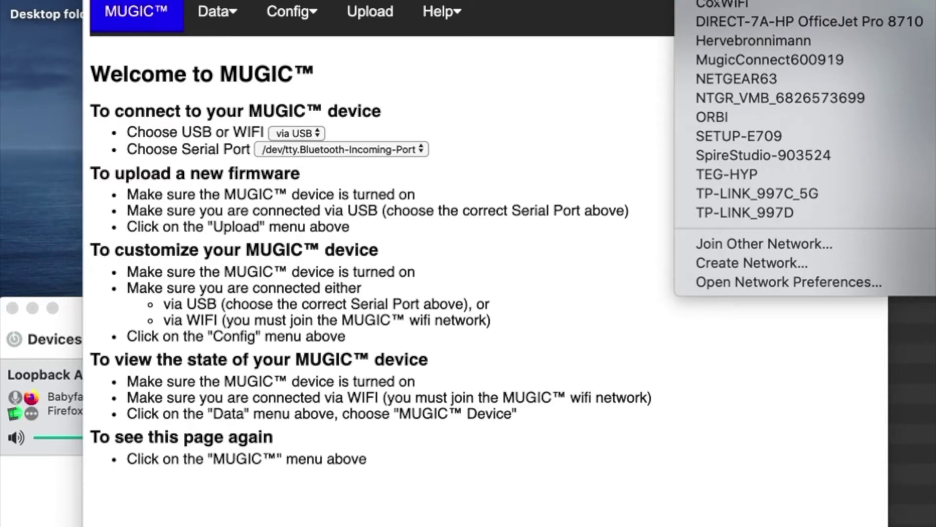
Step: Dismiss the Wi-Fi network dropdown so the MUGIC welcome page is unobstructed
key("Escape")
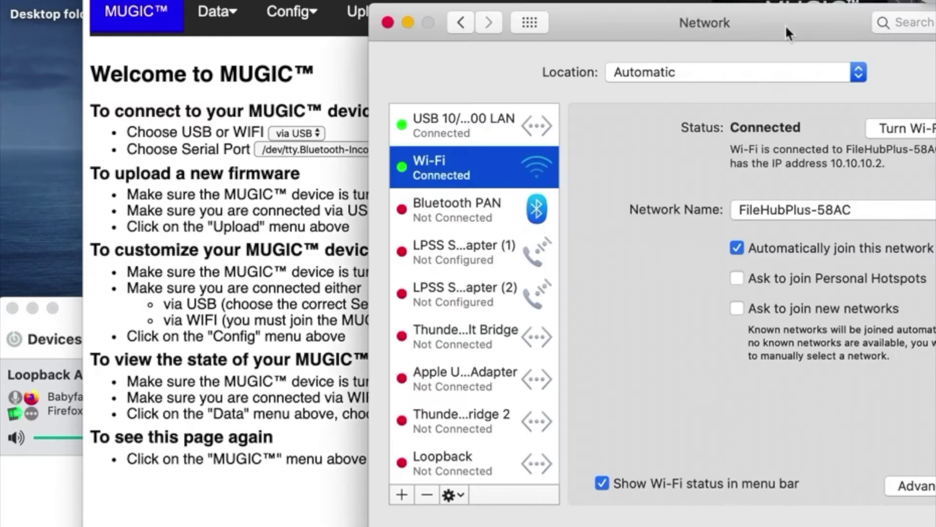
Step: Confirm Wi-Fi network FileHubPlus-58AC with IP 10.10.10.2 in Network settings, then refocus MUGIC
mouse_move(785, 24)
left_mouse_down()
mouse_move(467, 9)
mouse_move(508, 0)
left_mouse_up()
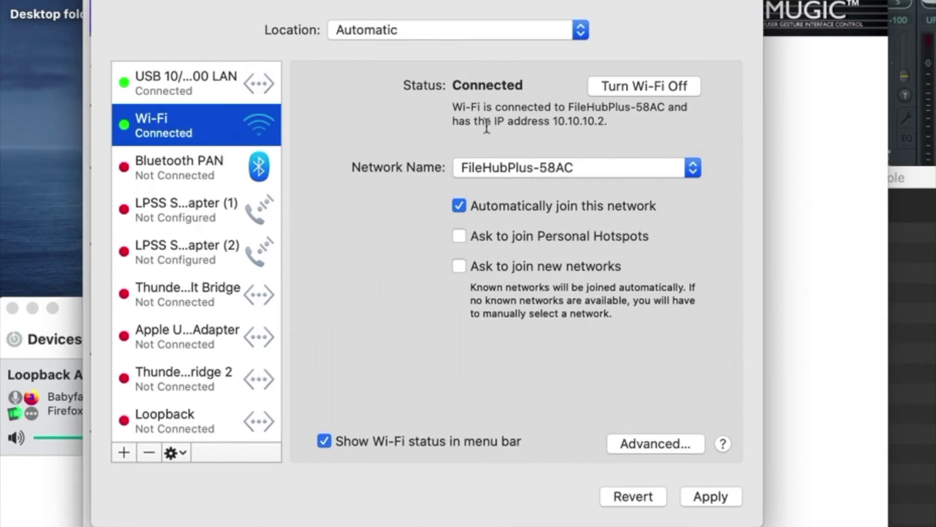
left_click_drag(552, 121, 615, 127)
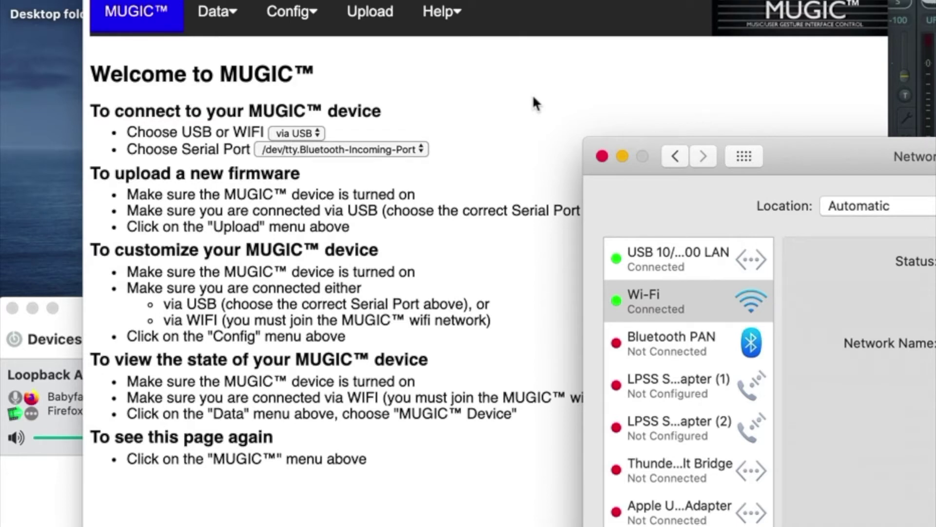
left_click(428, 85)
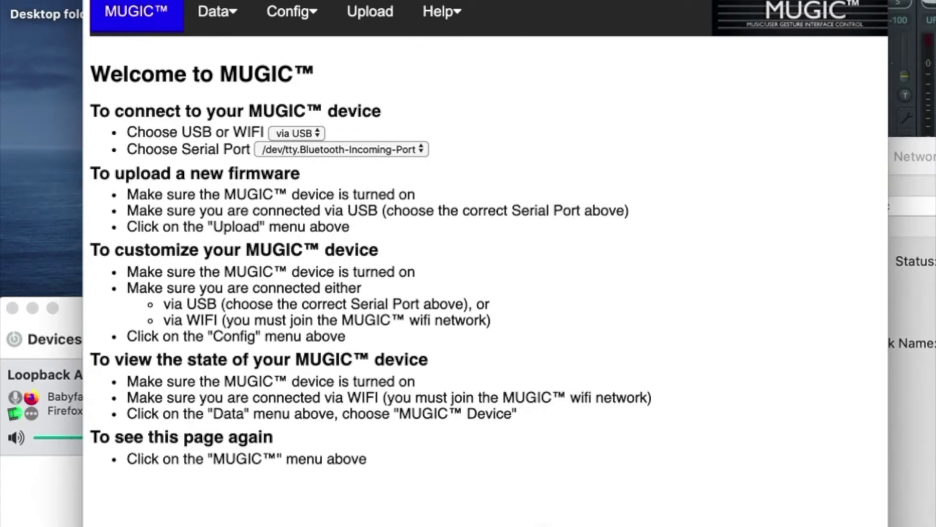
Step: Choose /dev/tty.SLAB_USBtoUART as the USB serial port on the welcome page
key("super+q")
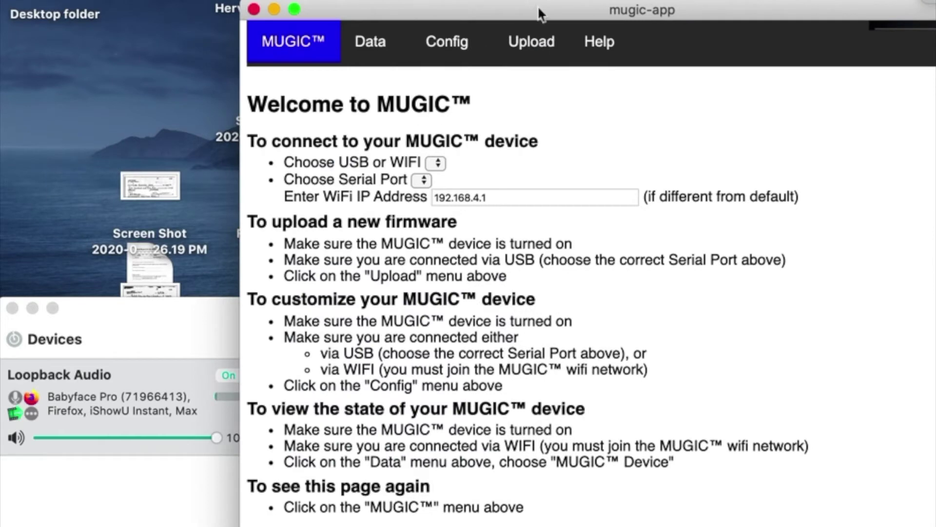
left_click_drag(538, 6, 315, 1)
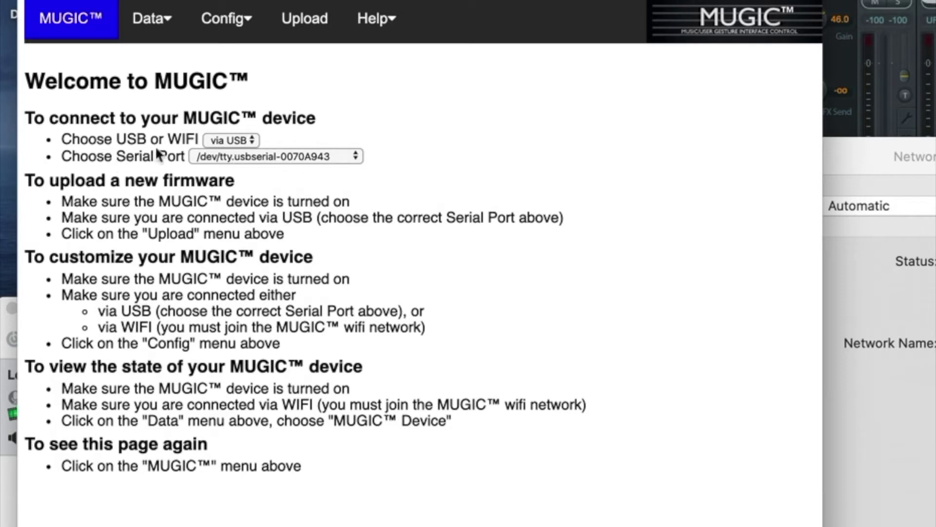
left_click(250, 157)
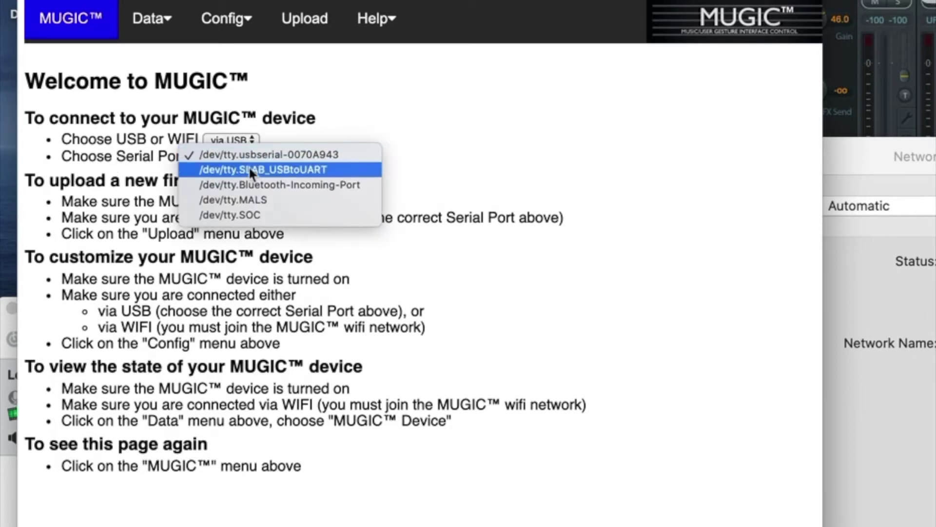
left_click(248, 166)
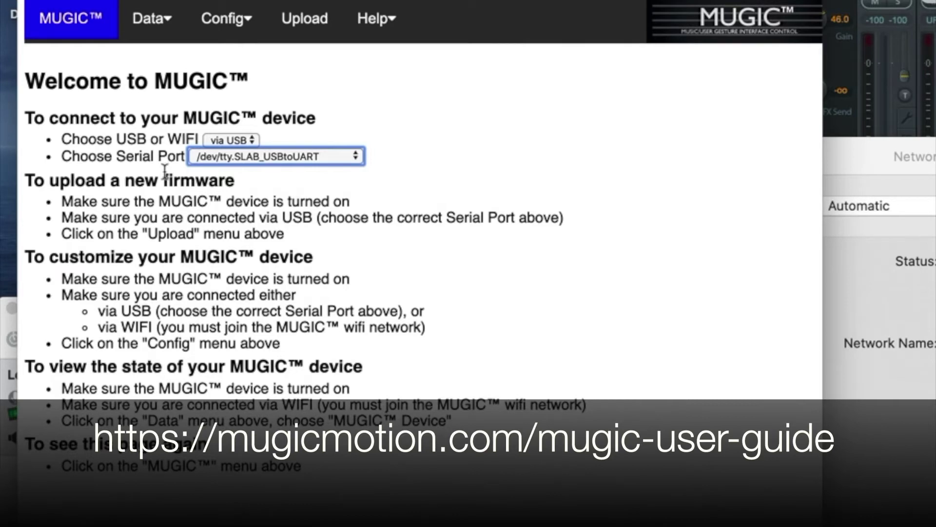
left_click(131, 29)
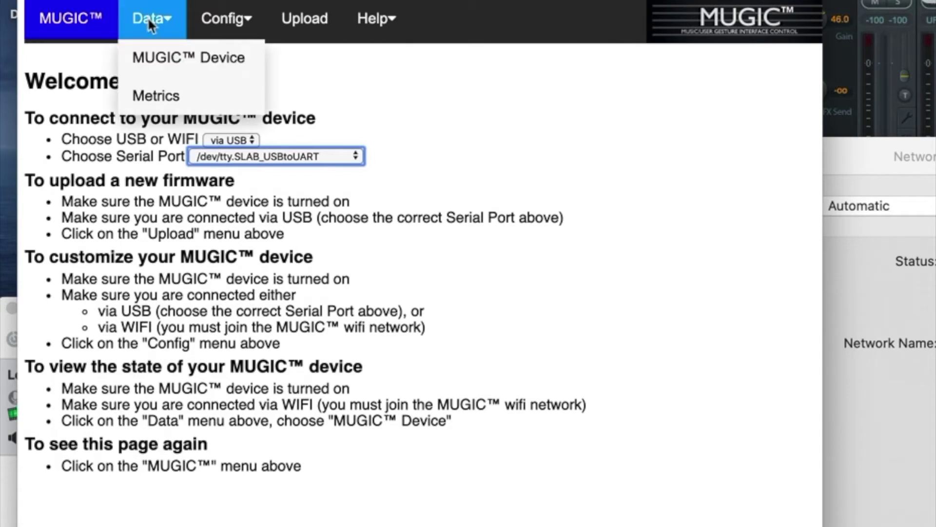
Step: Refresh the Mugic600919 device page to list EEPROM contents, including wifi_port 5001
left_click(162, 63)
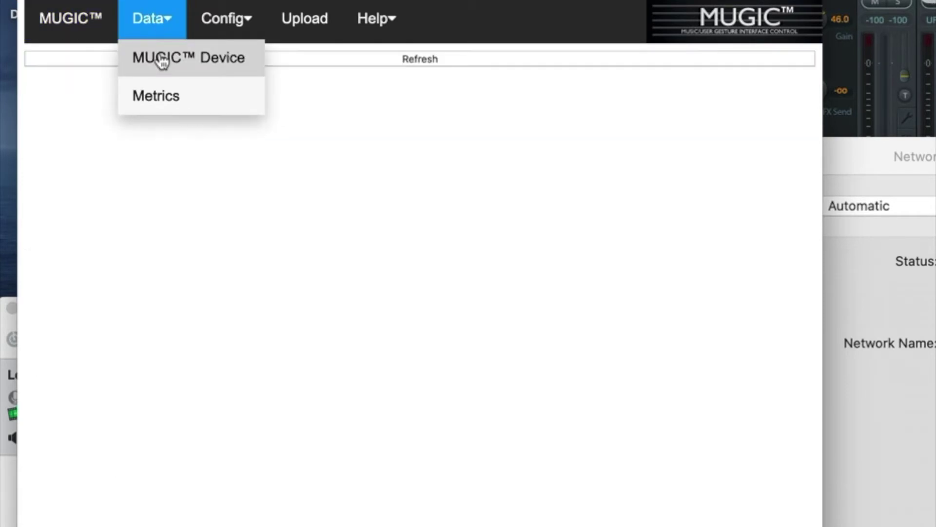
left_click(373, 62)
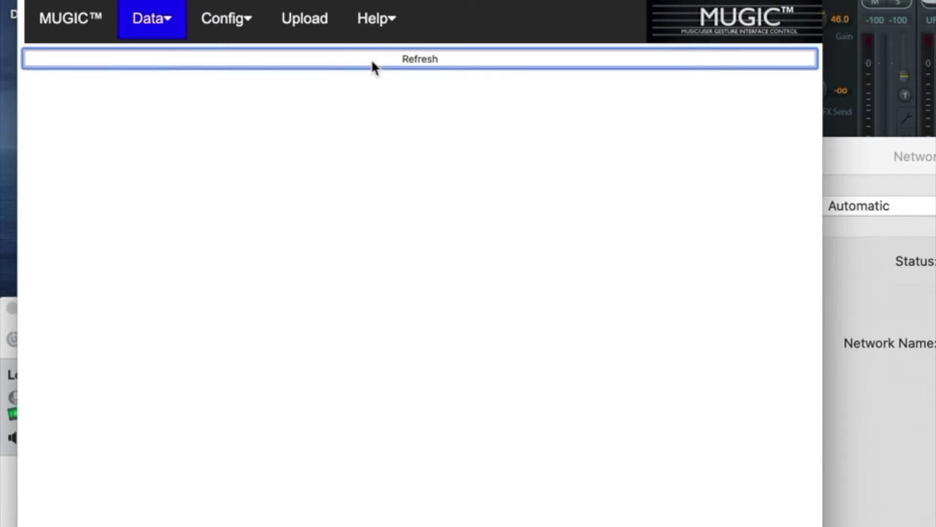
scroll(262, 442, "down", 1)
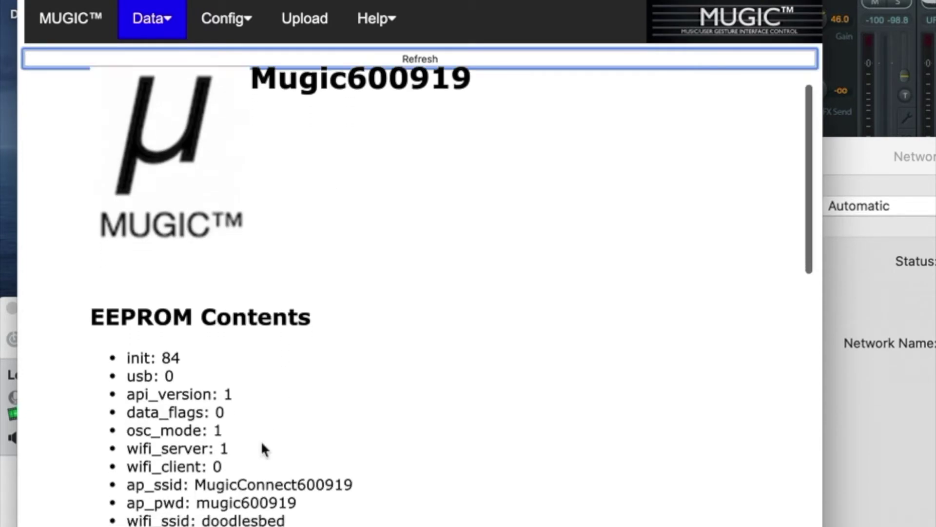
scroll(262, 442, "down", 2)
scroll(262, 443, "down", 2)
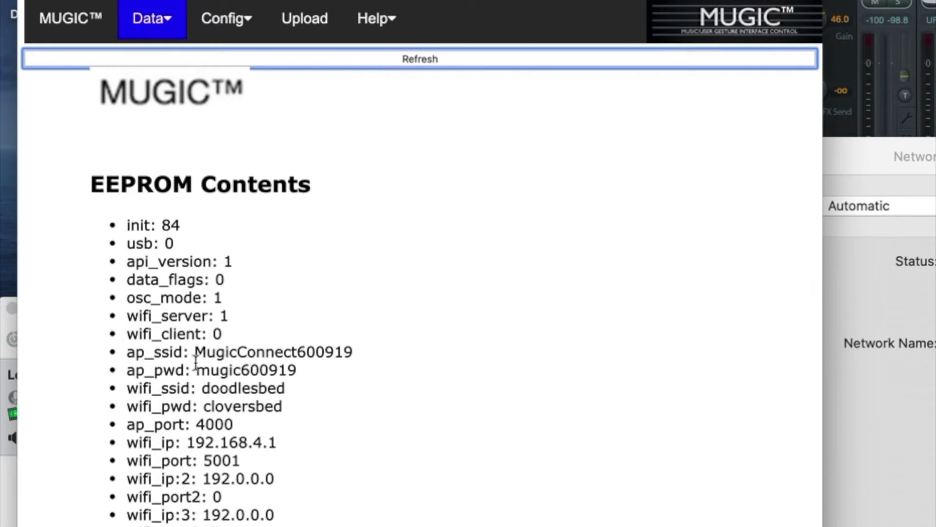
mouse_move(361, 349)
left_mouse_down()
mouse_move(188, 349)
mouse_move(198, 359)
left_mouse_up()
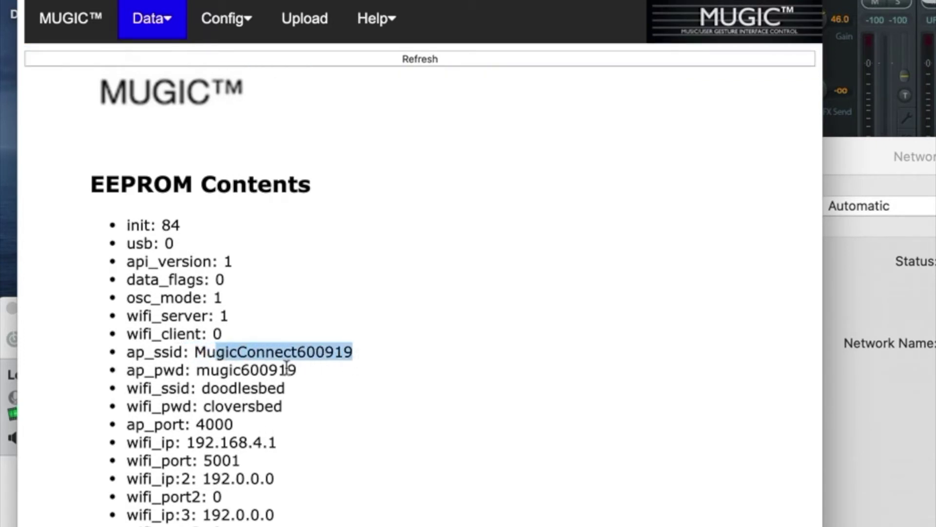
left_click(293, 353)
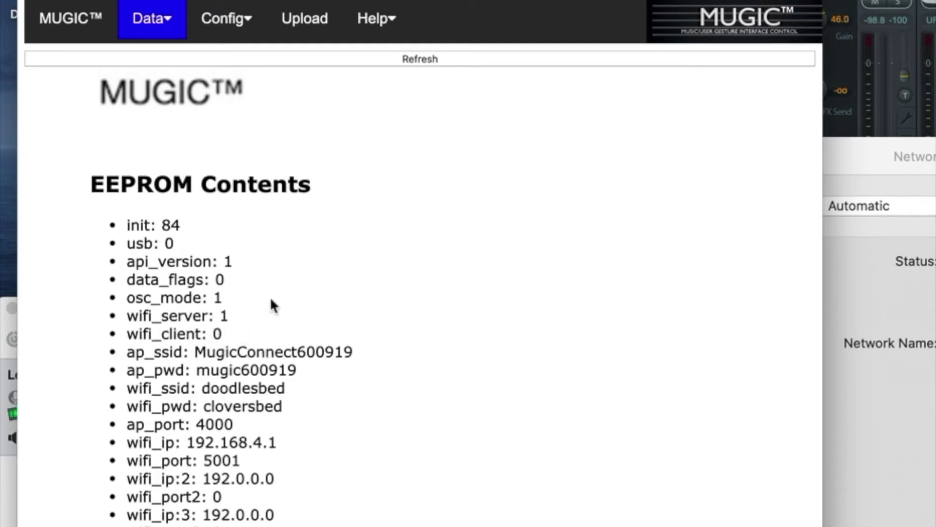
Step: Open the WIFI Client form and enter client network FileHubPlus-58AC
left_click(224, 21)
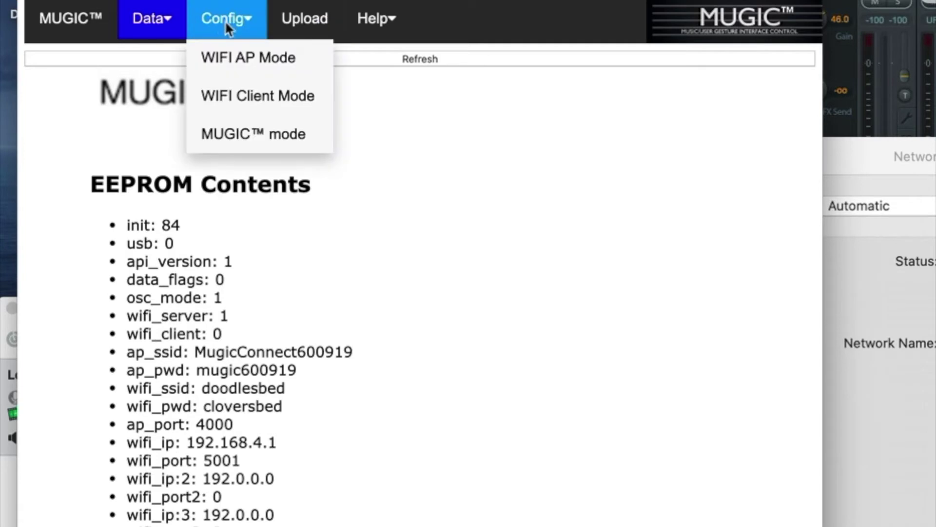
left_click(241, 98)
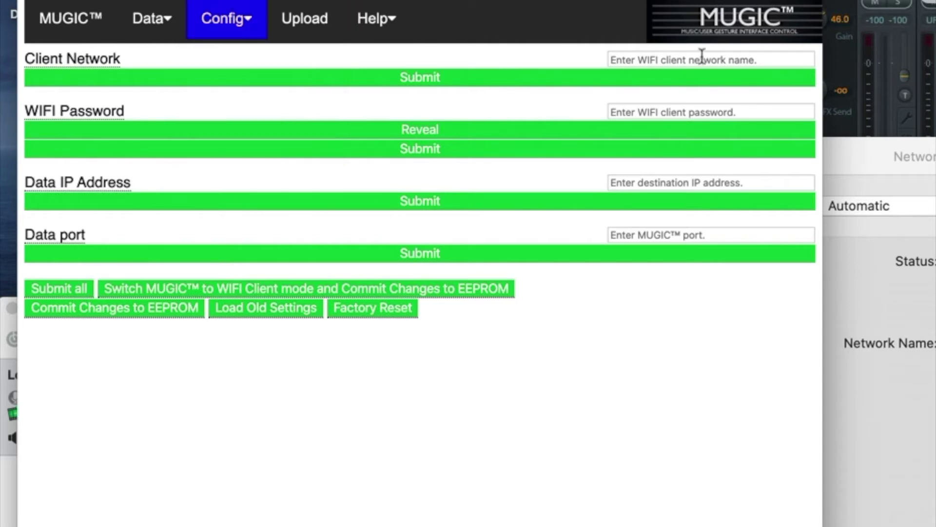
left_click(720, 62)
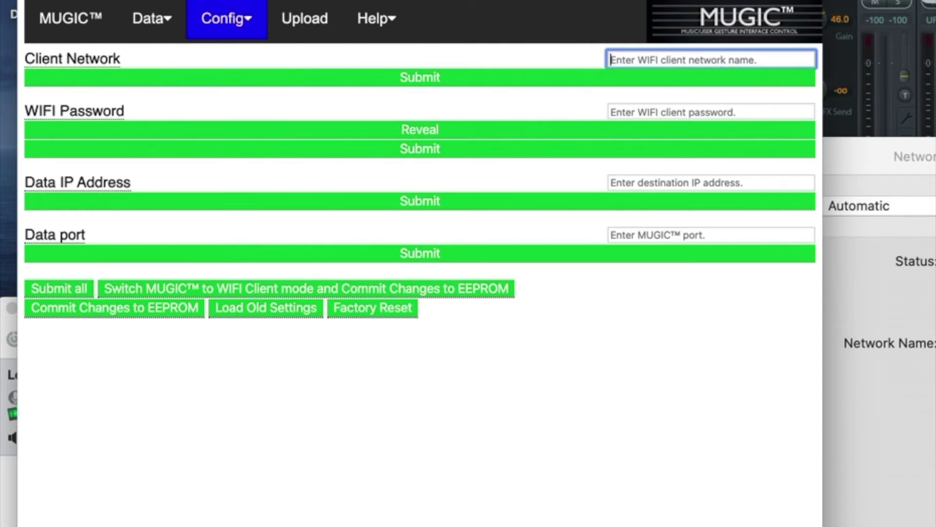
left_click(685, 0)
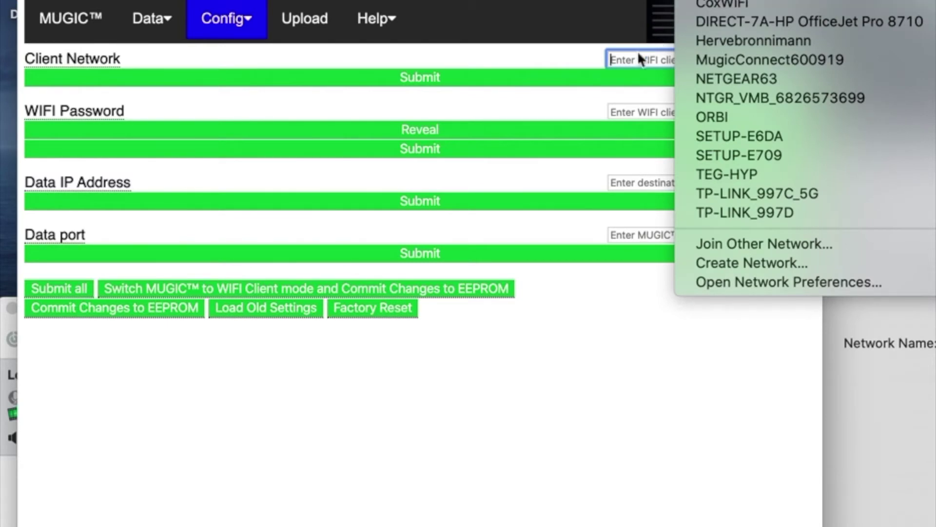
left_click(625, 55)
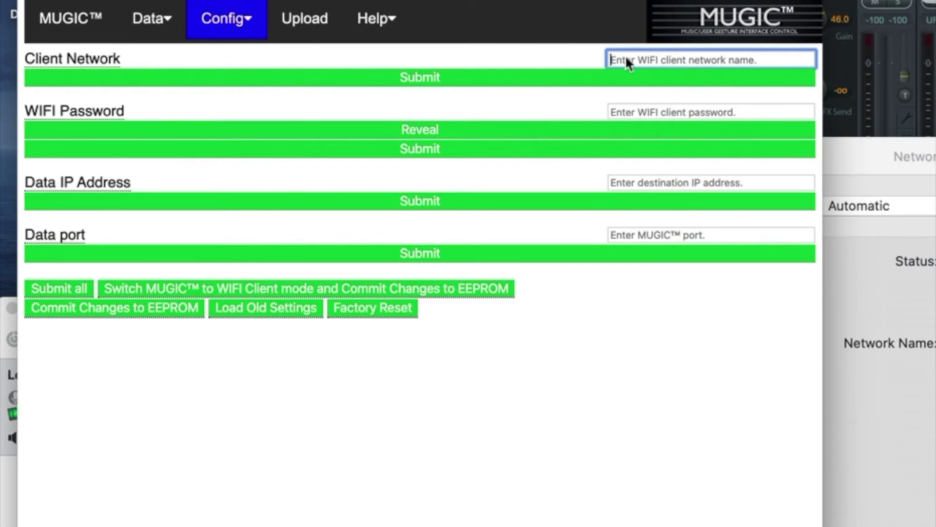
type("FileHubPlus-")
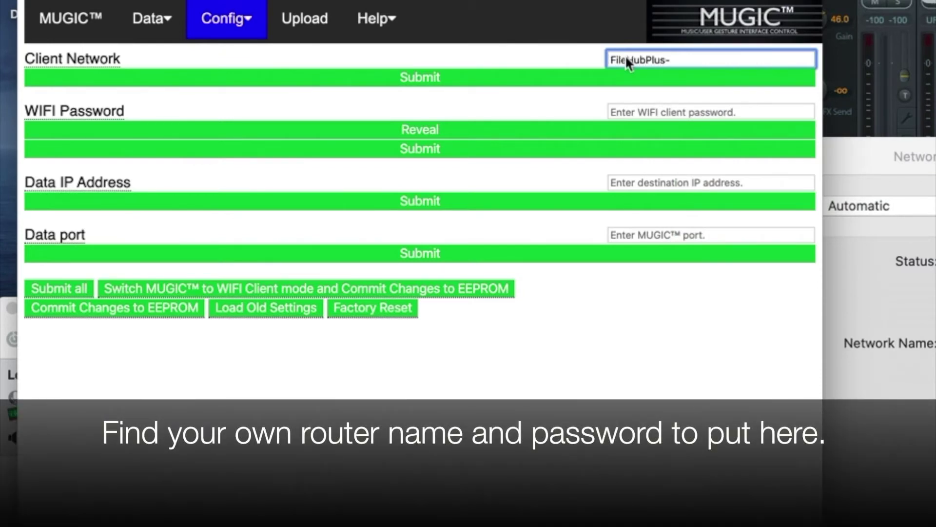
type("58AC")
left_click(631, 112)
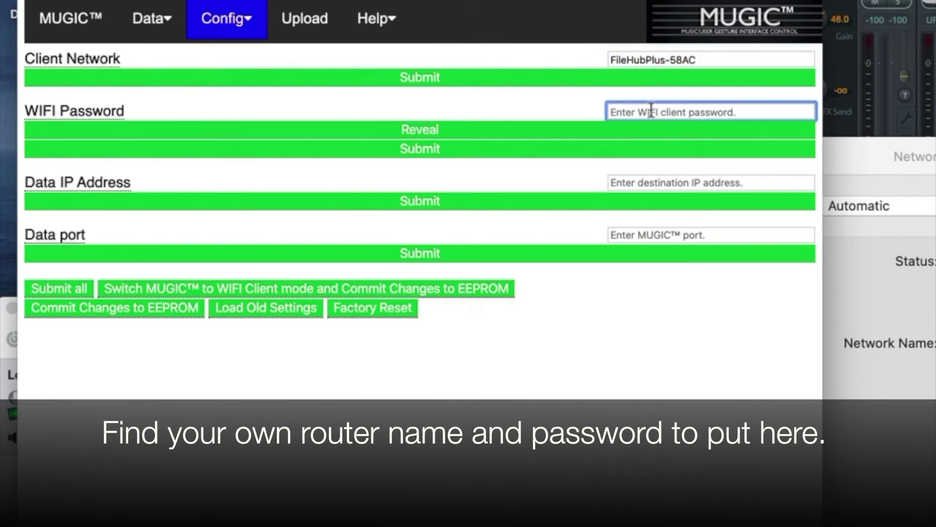
type("••")
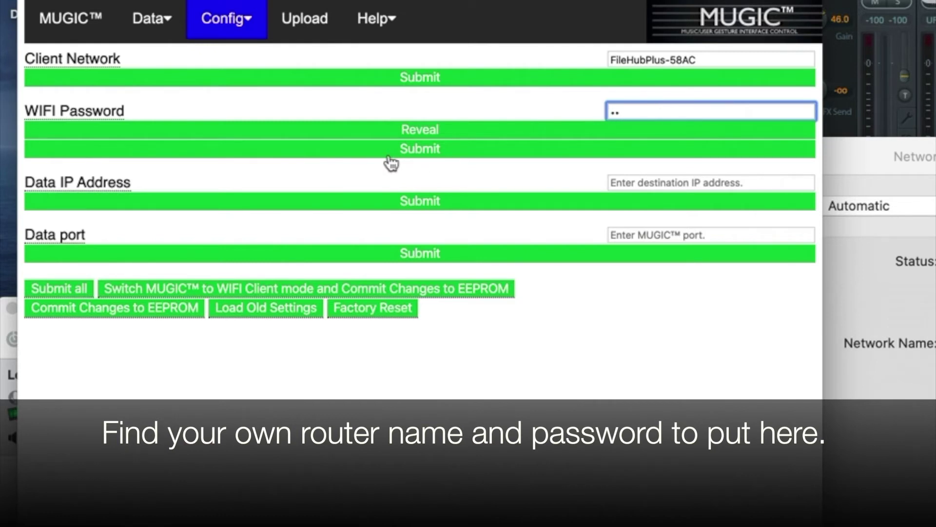
type("••••")
type("••")
left_click(447, 132)
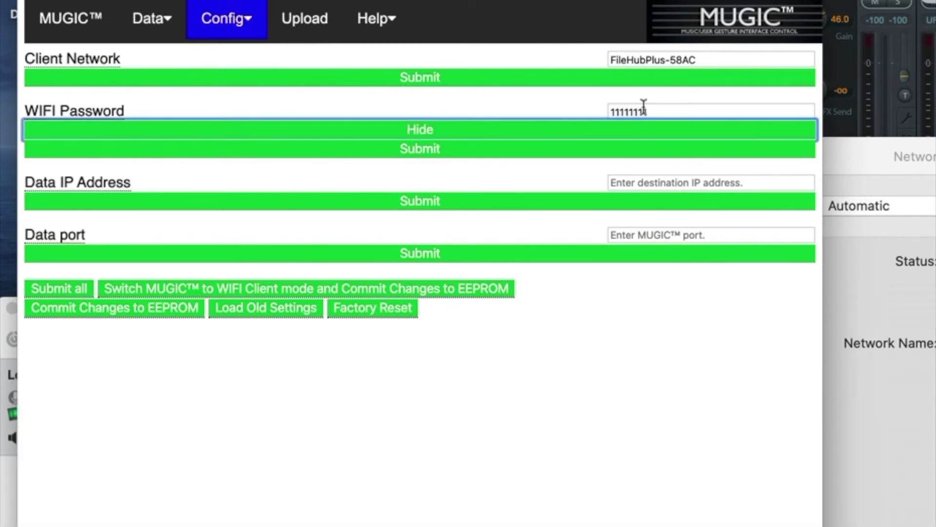
left_click_drag(648, 111, 618, 111)
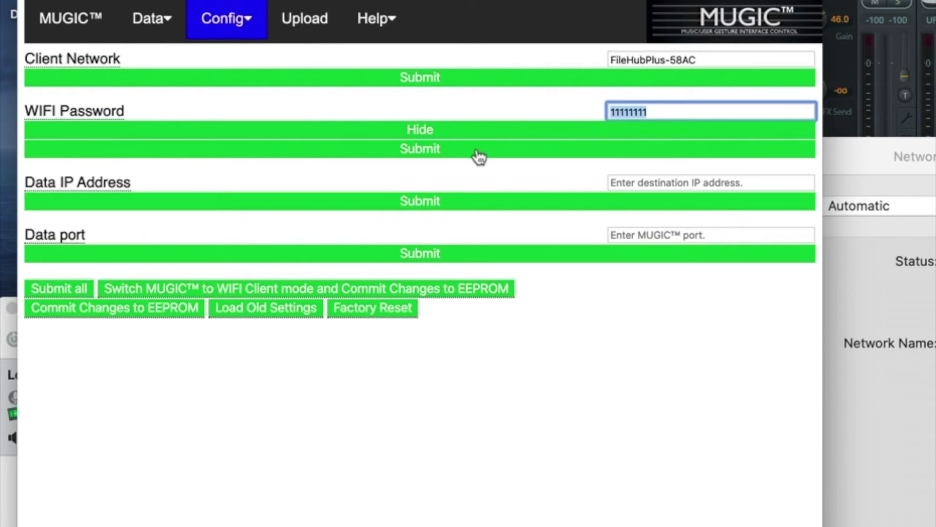
left_click(654, 182)
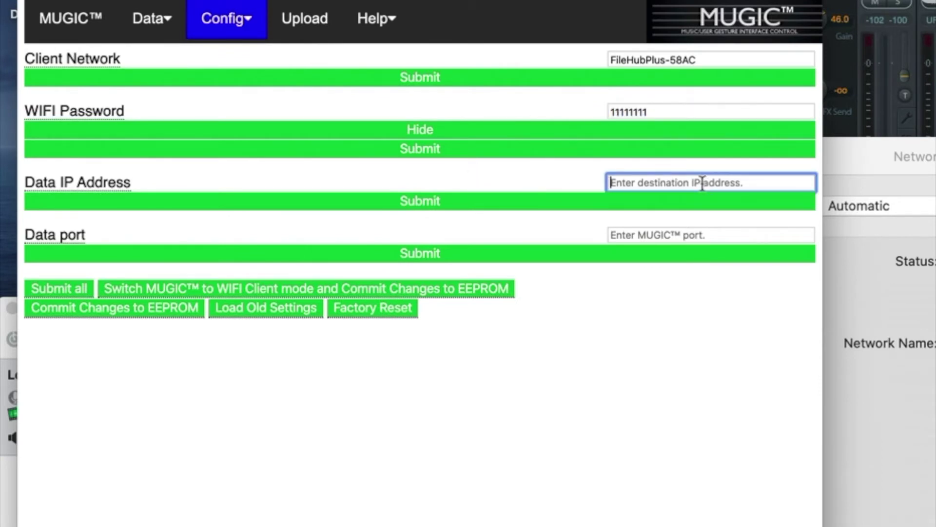
type("10.")
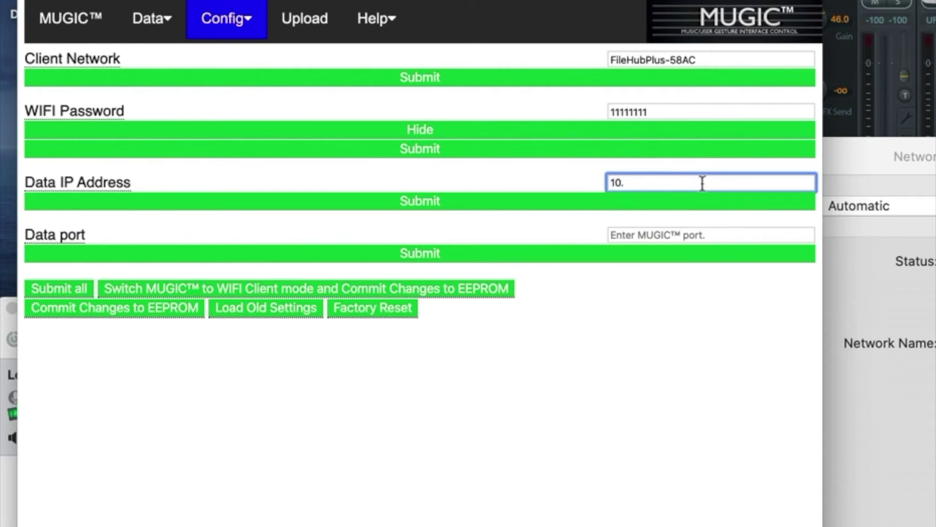
type("10.10")
type(".2")
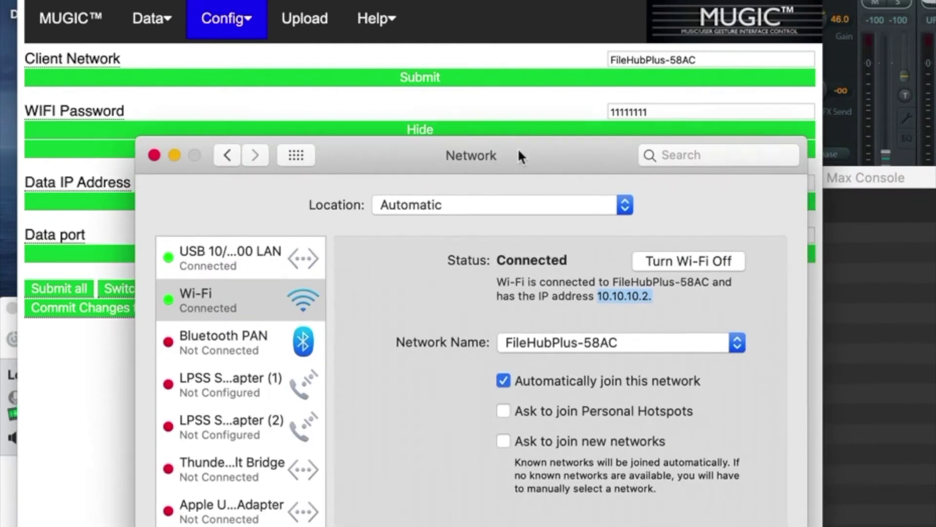
Step: Enter data IP 10.10.10.2 and port 5001, submit all, and check the EEPROM list
left_click_drag(519, 156, 466, 84)
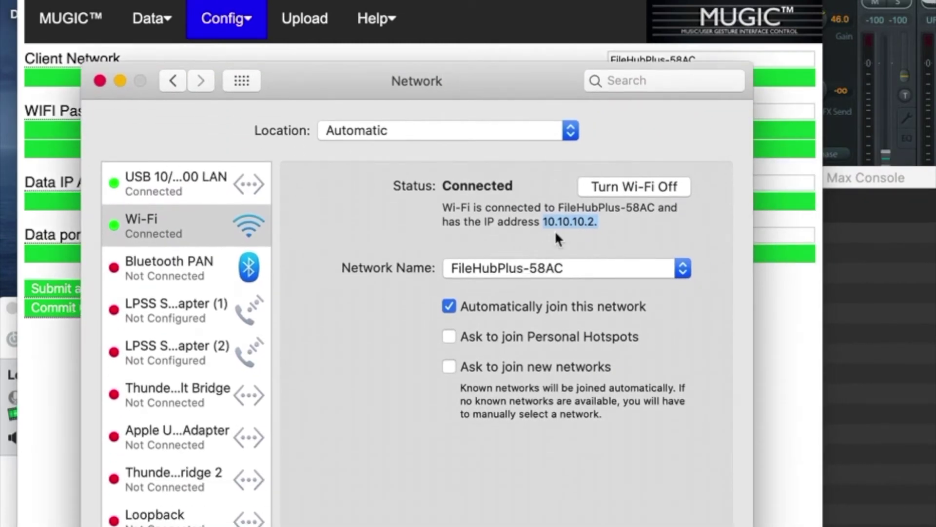
left_click_drag(550, 81, 720, 414)
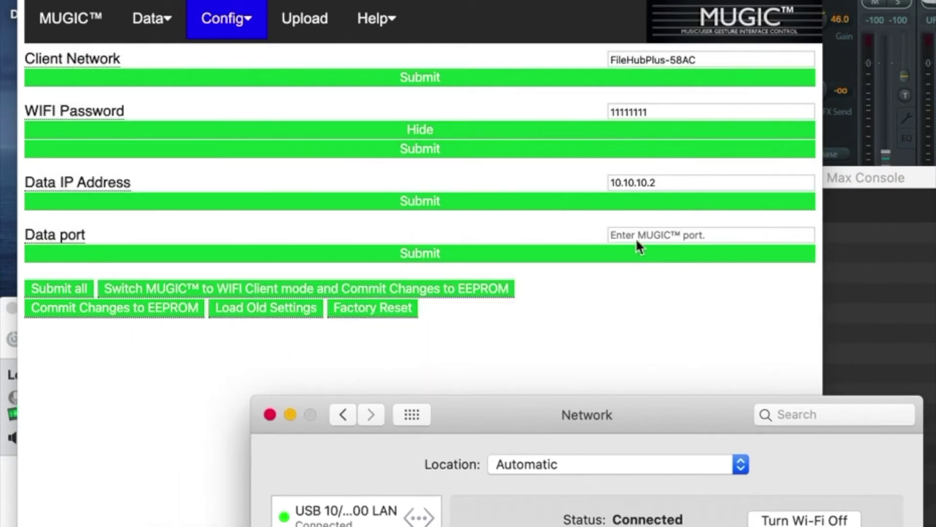
left_click(637, 234)
left_click(639, 233)
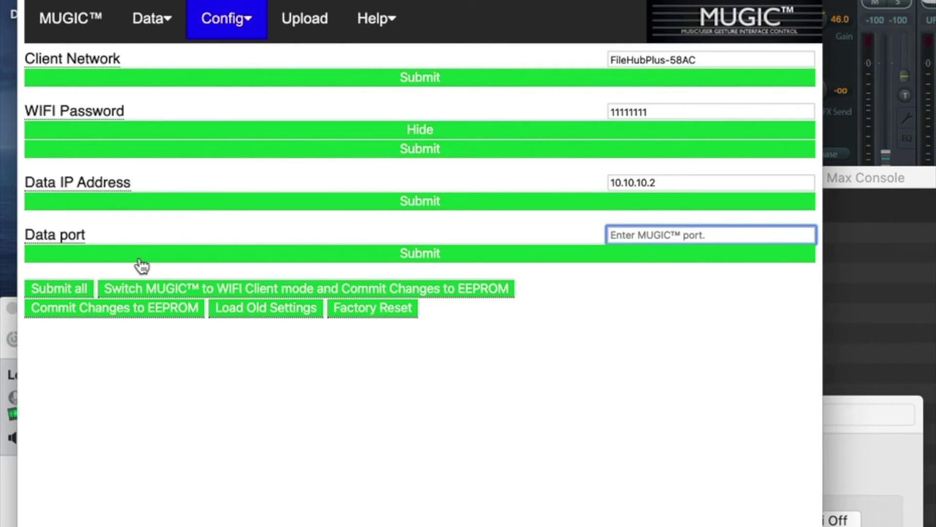
type("50")
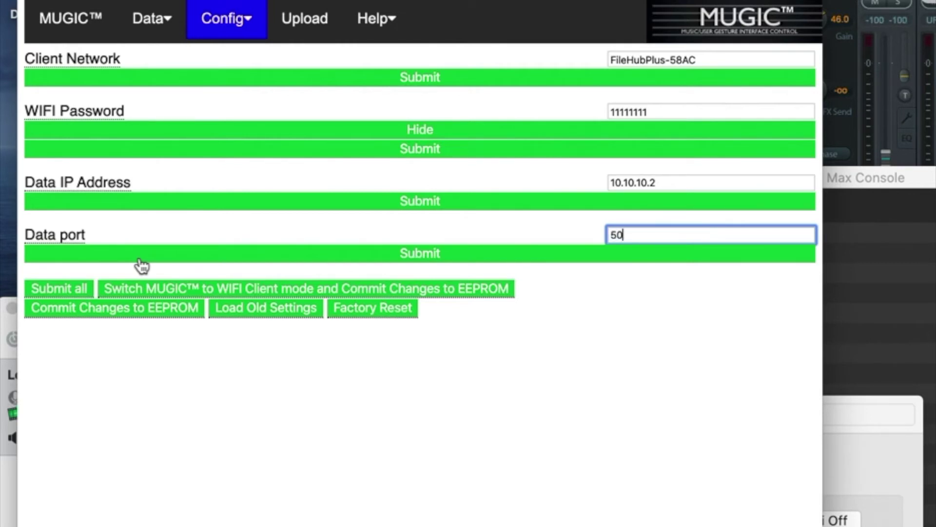
type("01")
left_click(62, 290)
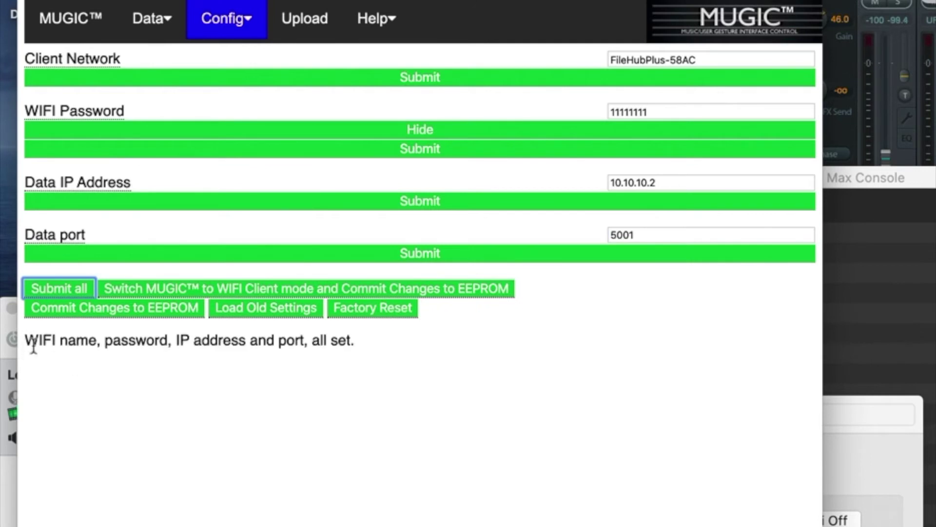
scroll(263, 479, "down", 5)
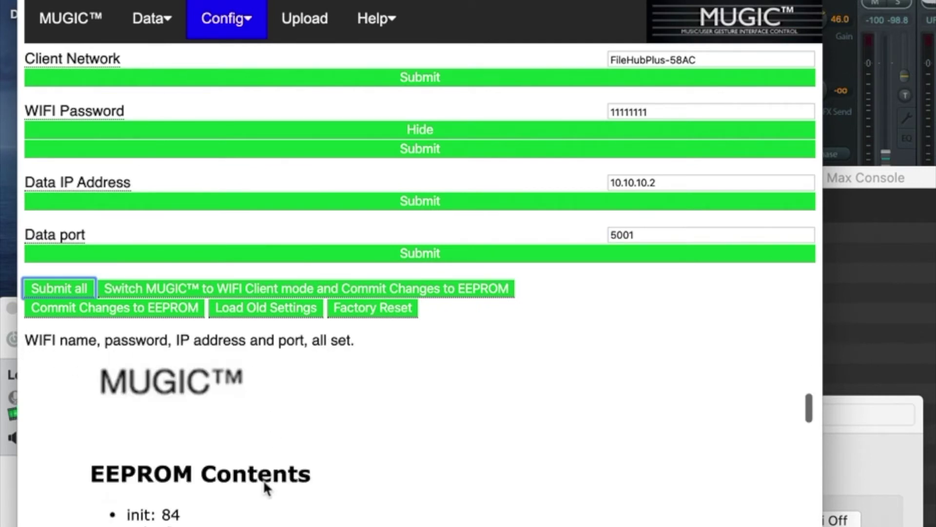
scroll(262, 480, "down", 3)
scroll(263, 479, "down", 1)
scroll(263, 478, "down", 1)
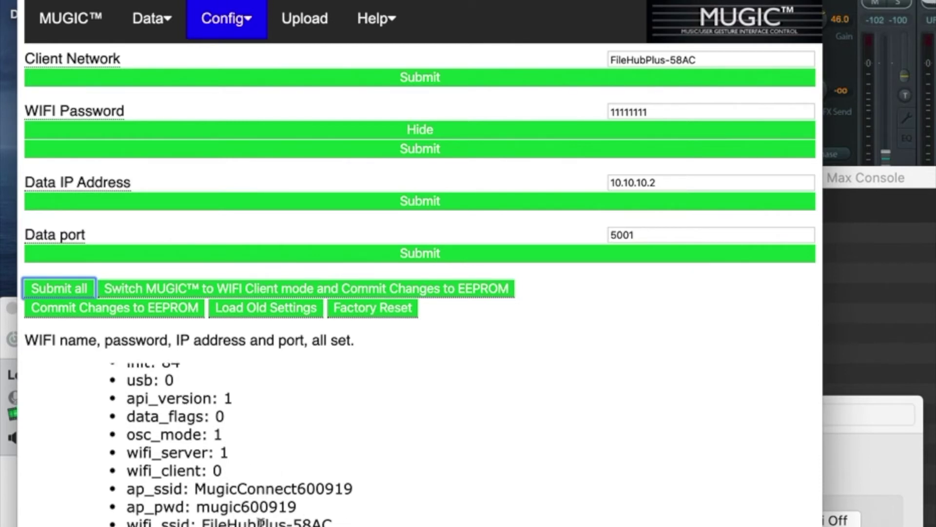
scroll(235, 512, "down", 3)
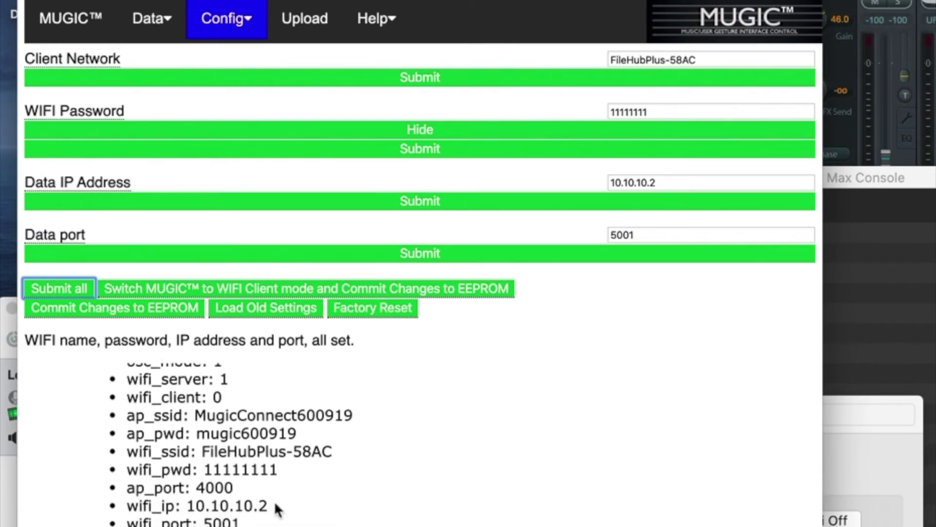
scroll(271, 505, "down", 3)
scroll(271, 505, "down", 1)
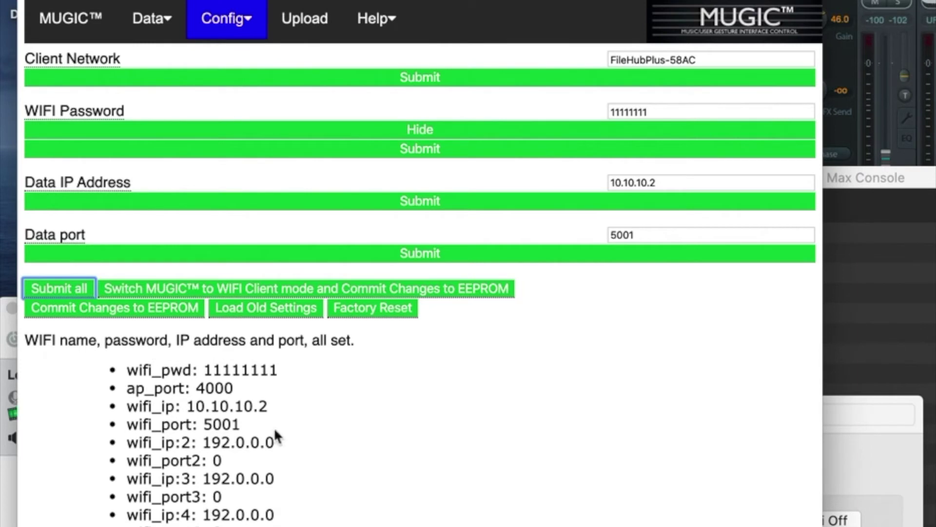
scroll(278, 439, "down", 2)
scroll(283, 448, "down", 4)
scroll(283, 449, "down", 1)
scroll(284, 449, "down", 5)
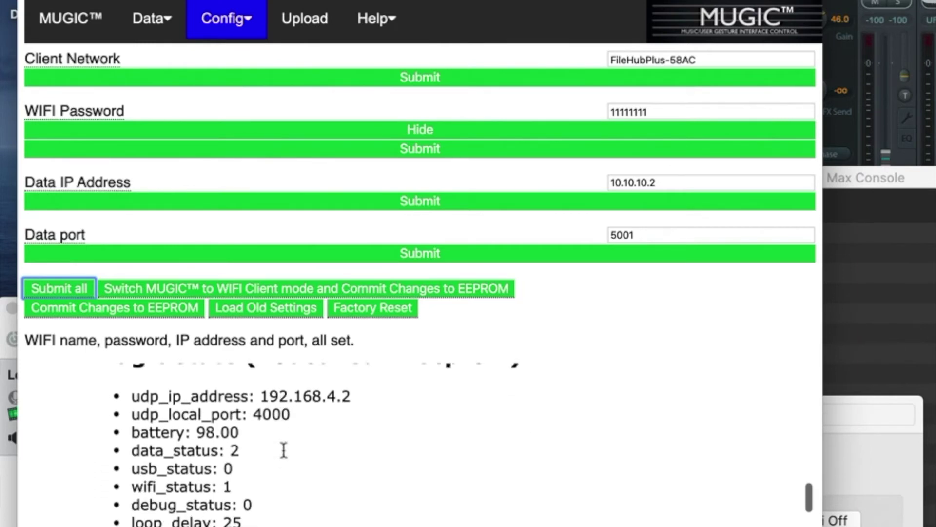
scroll(283, 448, "up", 1)
scroll(283, 449, "down", 1)
scroll(286, 457, "up", 2)
scroll(283, 451, "up", 2)
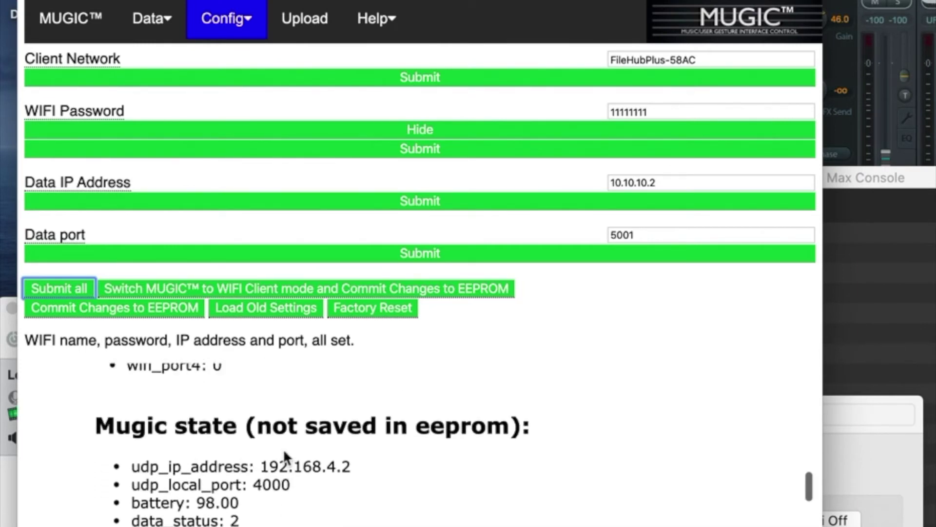
scroll(283, 449, "down", 1)
left_click_drag(262, 447, 356, 448)
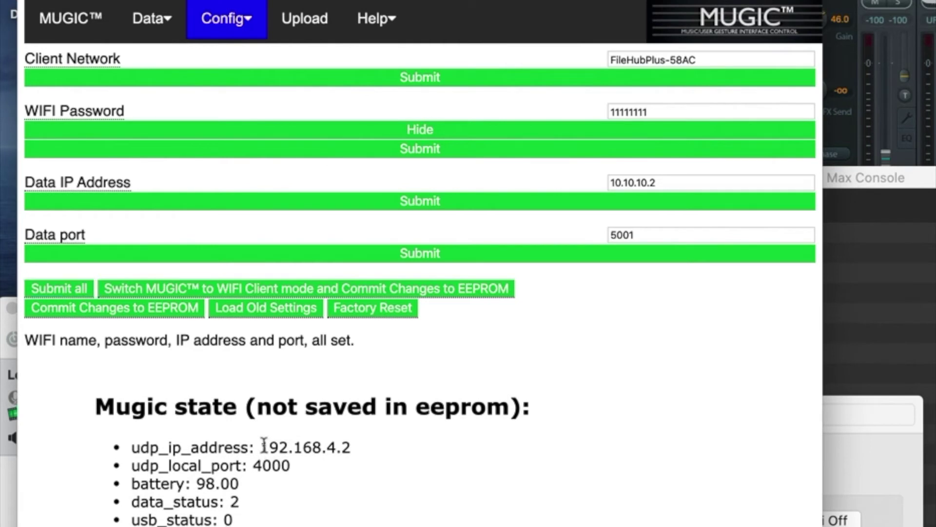
scroll(315, 436, "up", 3)
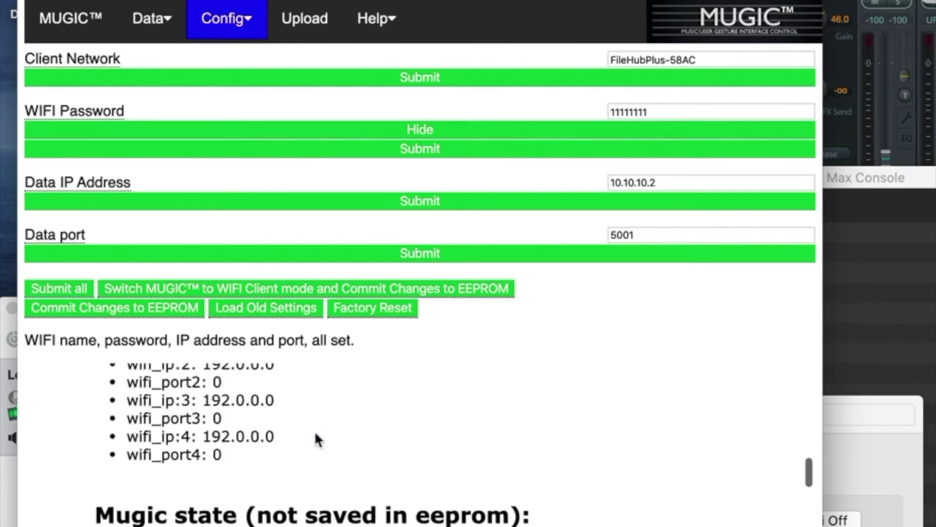
scroll(317, 439, "up", 5)
scroll(316, 439, "up", 1)
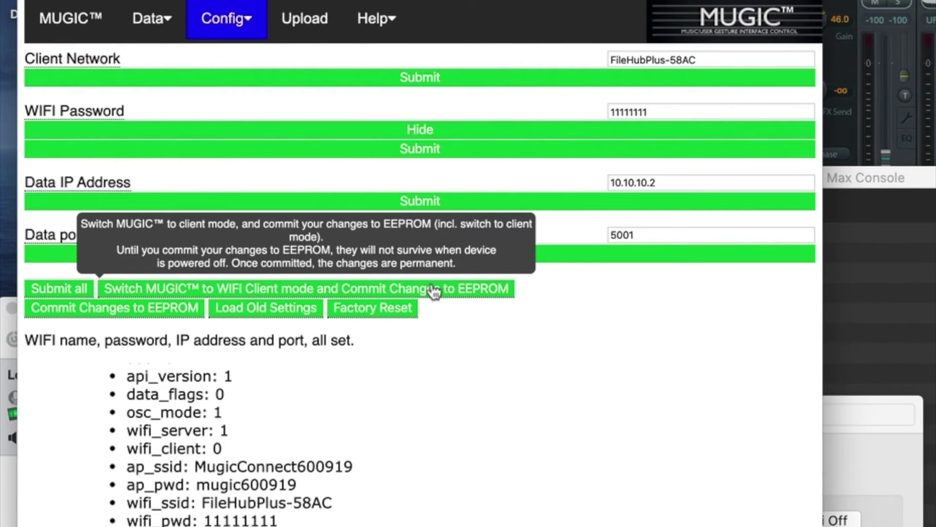
Step: Commit WIFI Client mode to EEPROM so wifi_client reads 1 and wifi_server 0
left_click(434, 292)
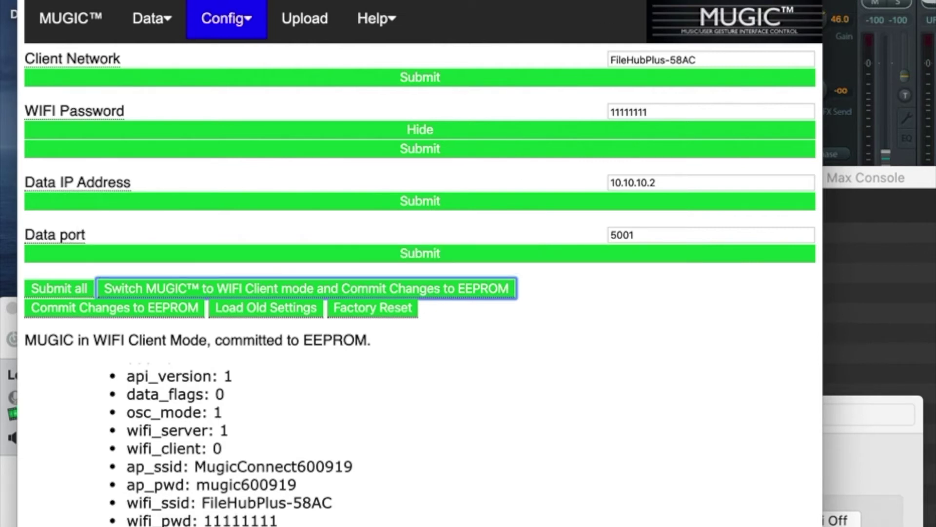
left_click(688, 1)
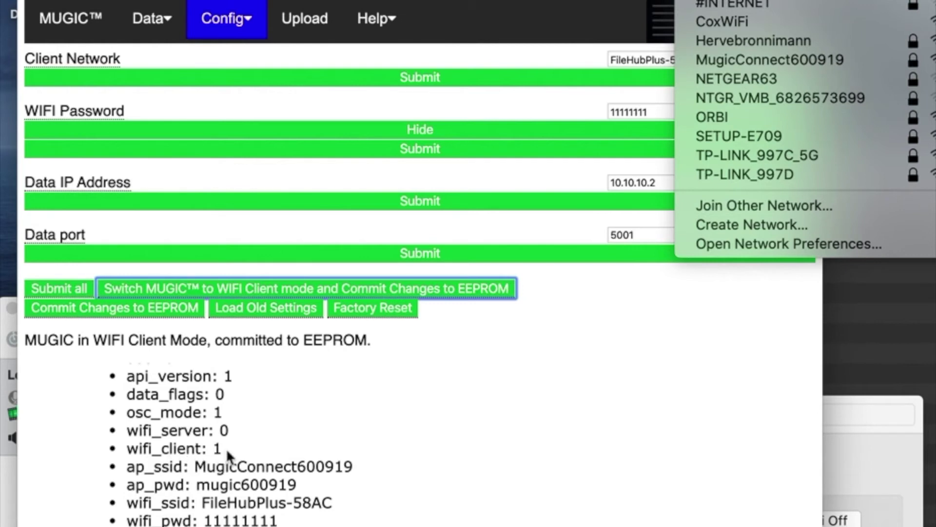
left_click(360, 427)
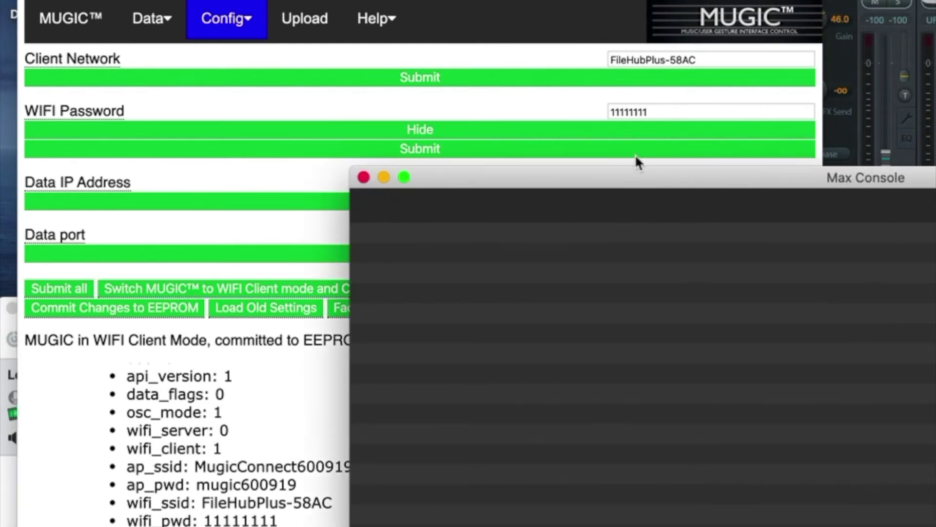
Step: Open TwoMugictest2020.maxpat and set its first udpreceive port to 5000 for live bars
left_click_drag(635, 178, 315, 103)
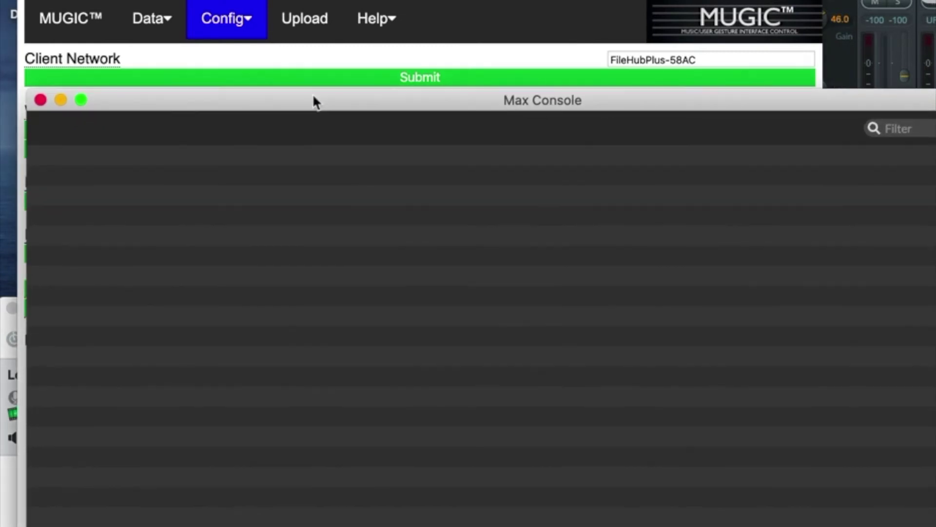
left_click(110, 1)
mouse_move(180, 91)
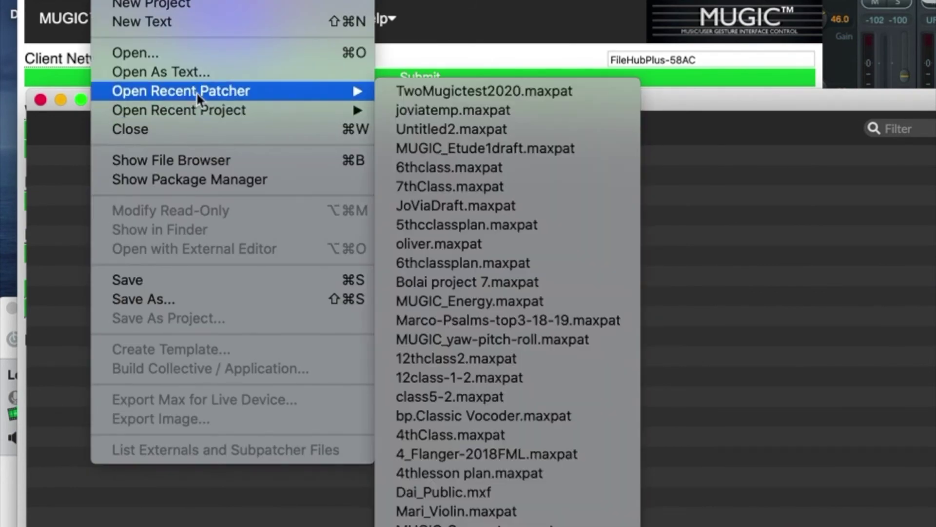
left_click(478, 91)
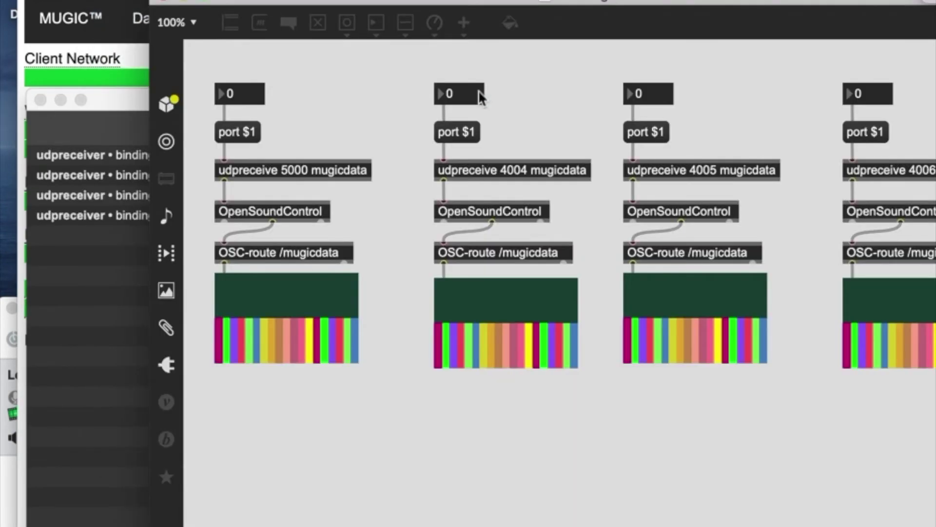
left_click_drag(479, 4, 415, 0)
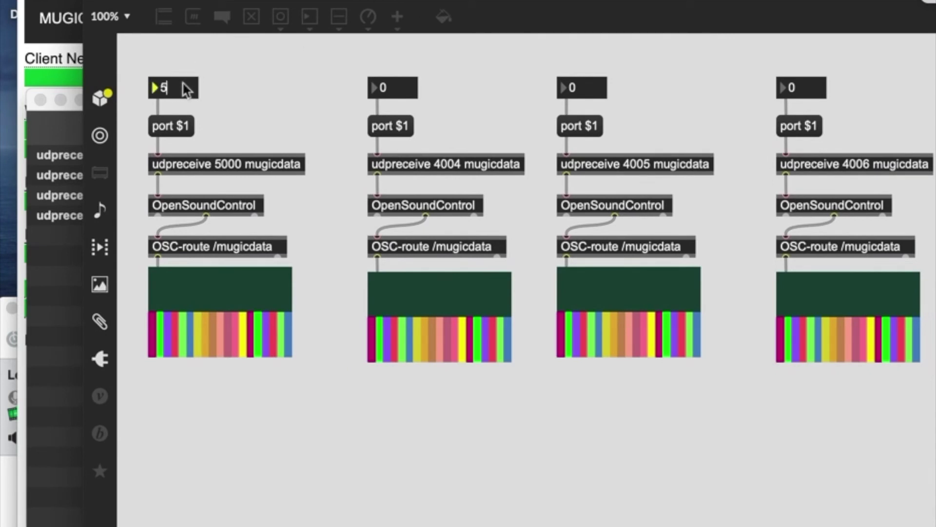
type("000")
key("Return")
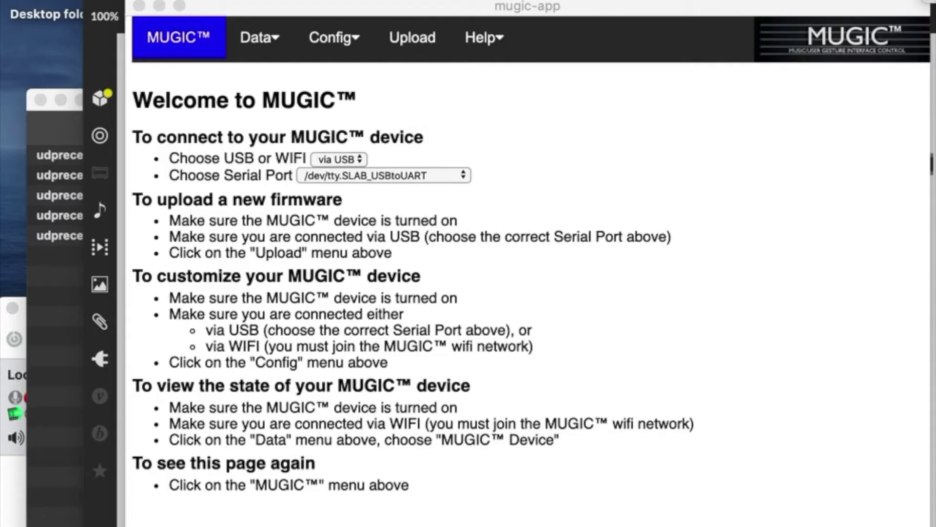
Step: Review the sensor's EEPROM contents, then reopen the WIFI Client form with FileHubPlus-58AC and 10.10.10.2
left_click(493, 131)
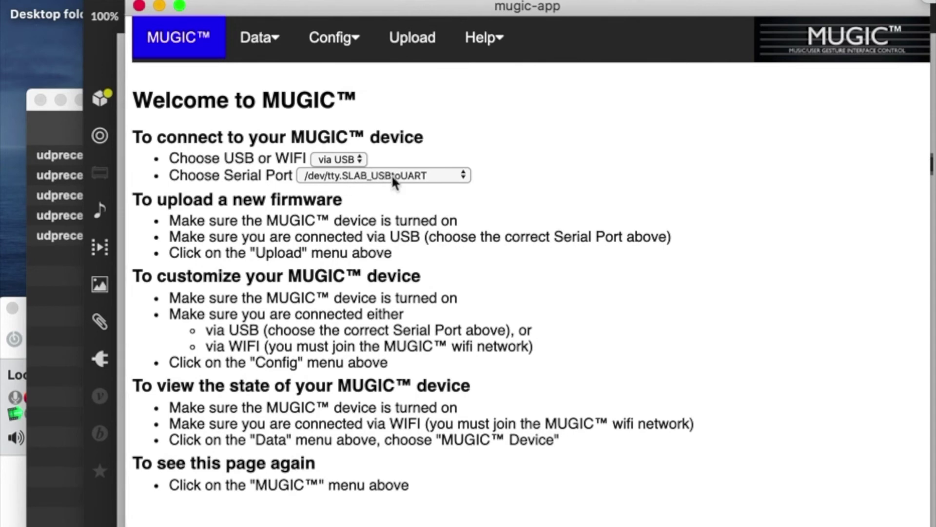
mouse_move(260, 38)
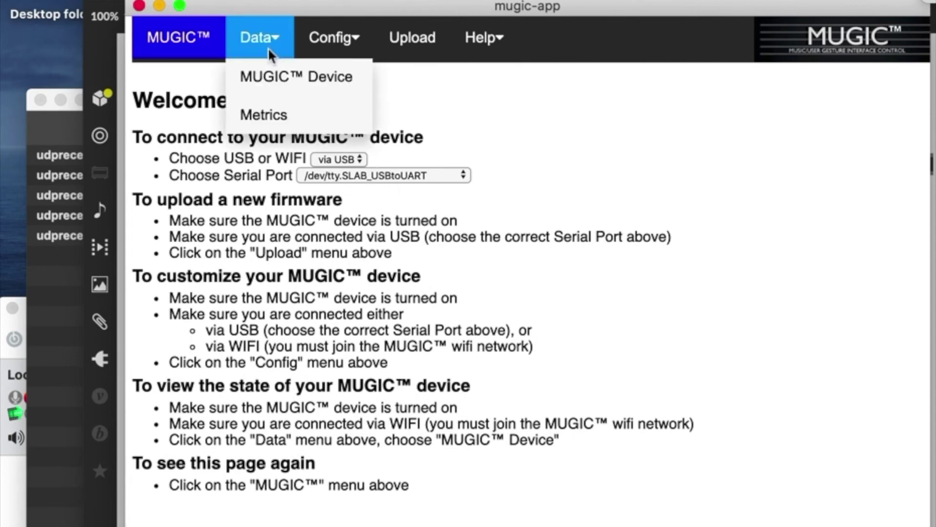
left_click(275, 77)
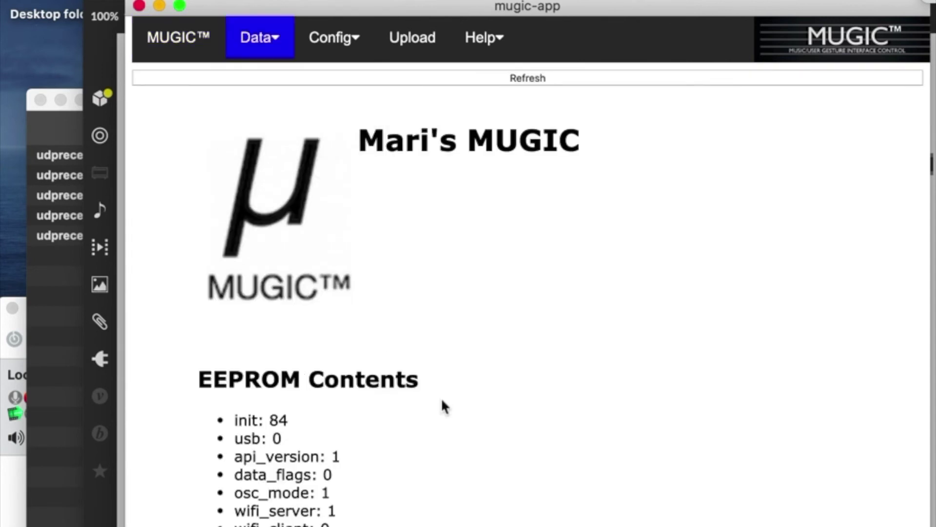
scroll(442, 401, "down", 2)
scroll(442, 401, "down", 3)
scroll(443, 407, "down", 1)
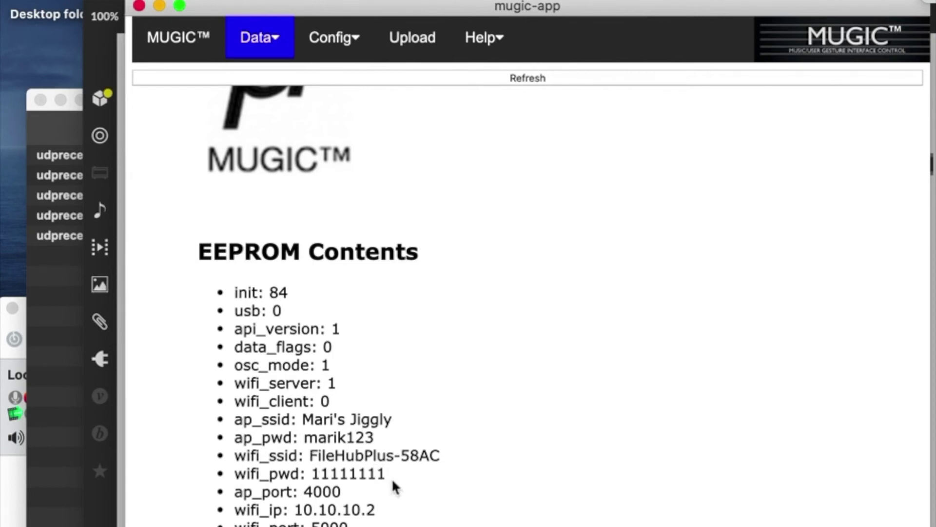
mouse_move(333, 38)
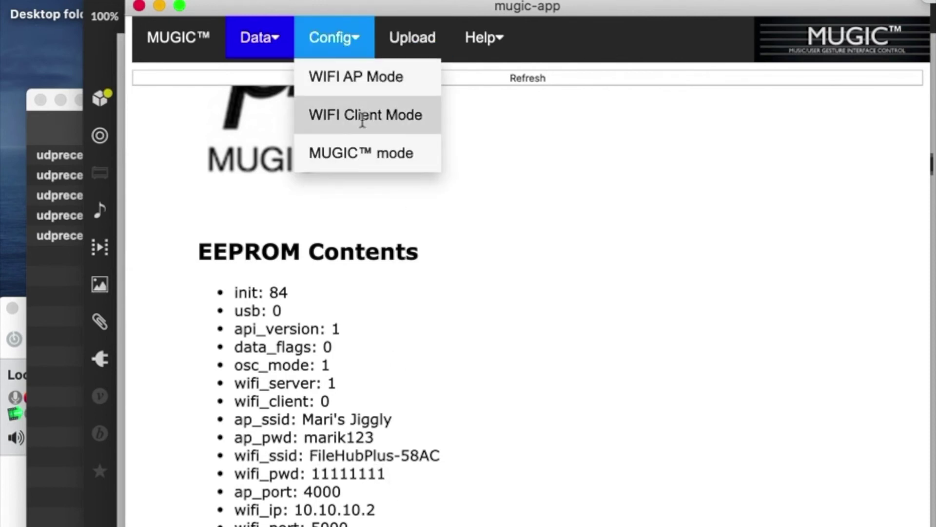
left_click(362, 117)
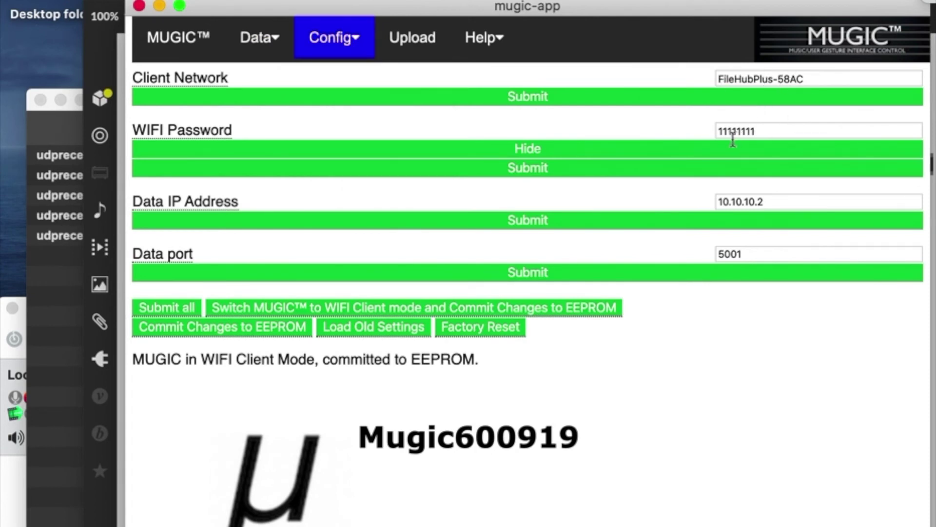
Step: Change the data port from 5001 to 5002 and recheck IP 10.10.10.2 in Network settings
left_click(747, 254)
key("BackSpace")
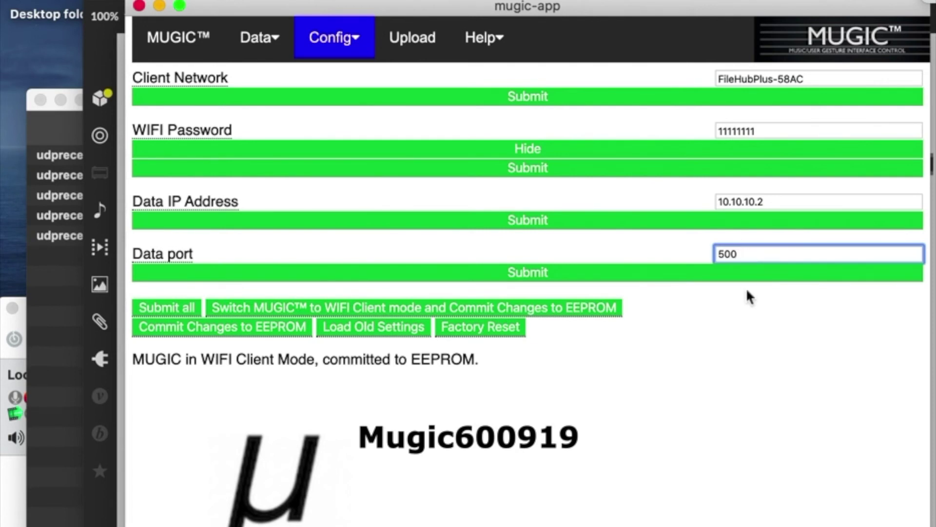
type("2")
left_click_drag(771, 202, 718, 202)
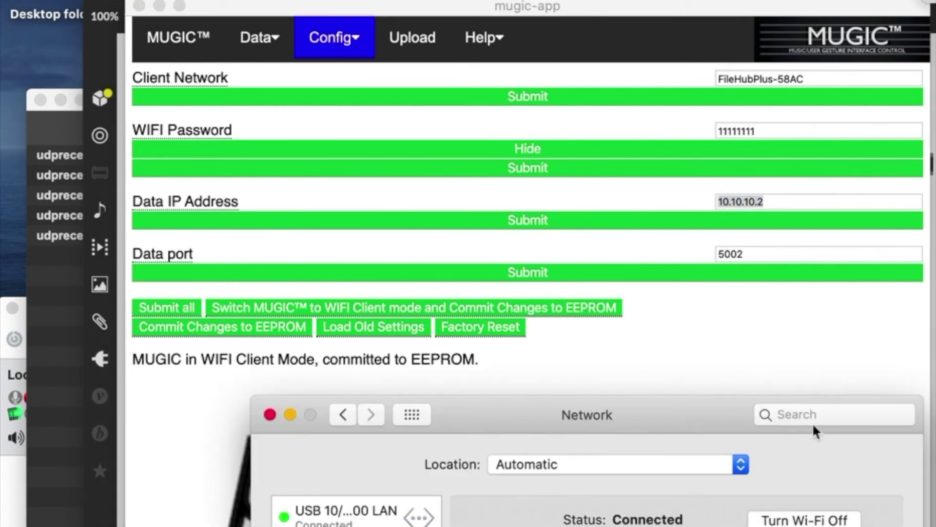
mouse_move(704, 405)
left_mouse_down()
mouse_move(559, 74)
mouse_move(553, 32)
left_mouse_up()
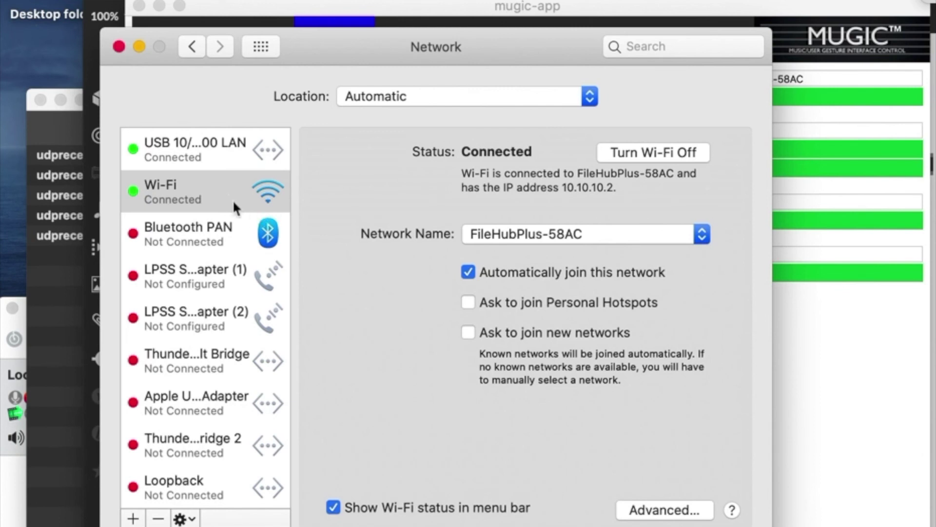
left_click(868, 365)
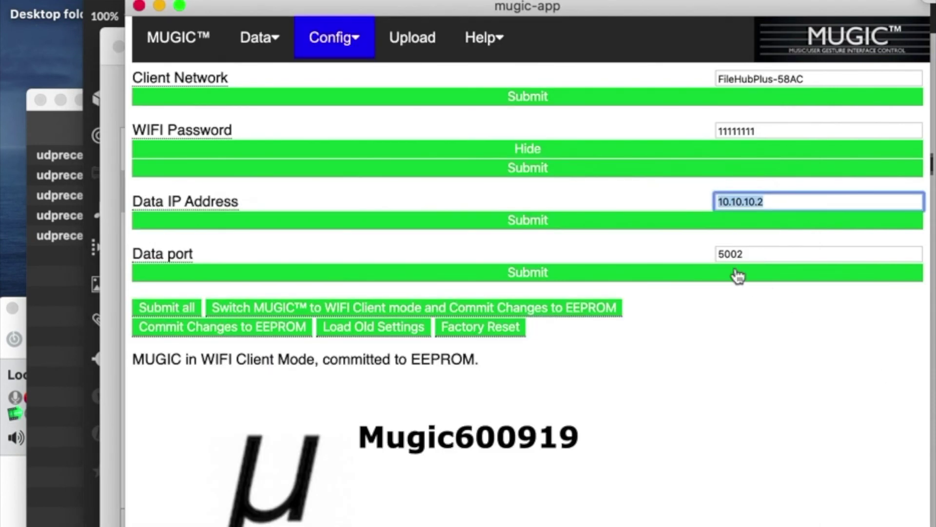
Step: Submit the port-5002 network settings and commit WiFi client mode to the sensor's EEPROM
left_click(176, 313)
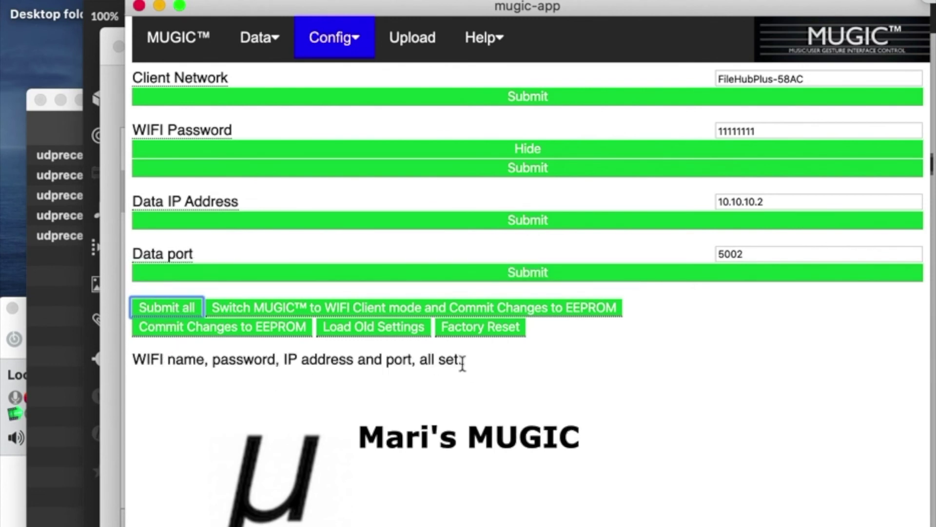
scroll(287, 414, "down", 2)
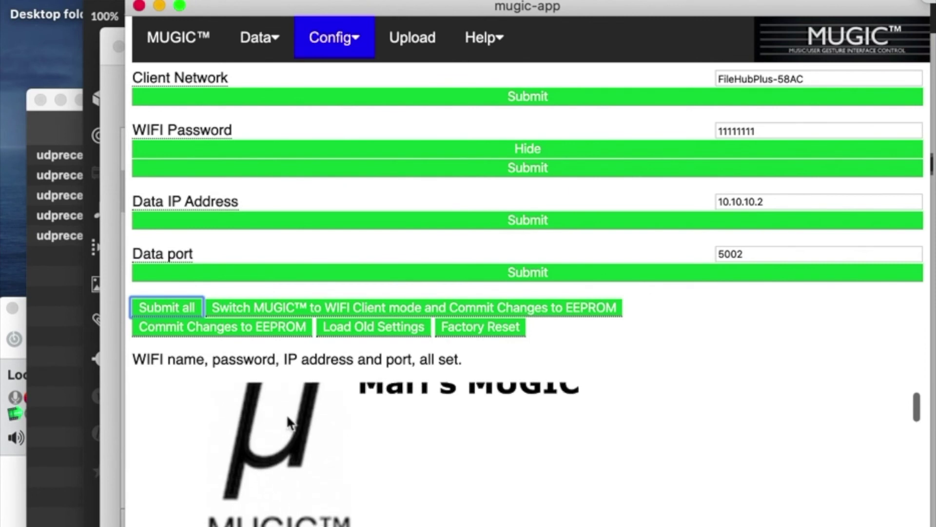
scroll(286, 413, "up", 2)
scroll(286, 414, "down", 4)
scroll(286, 414, "down", 5)
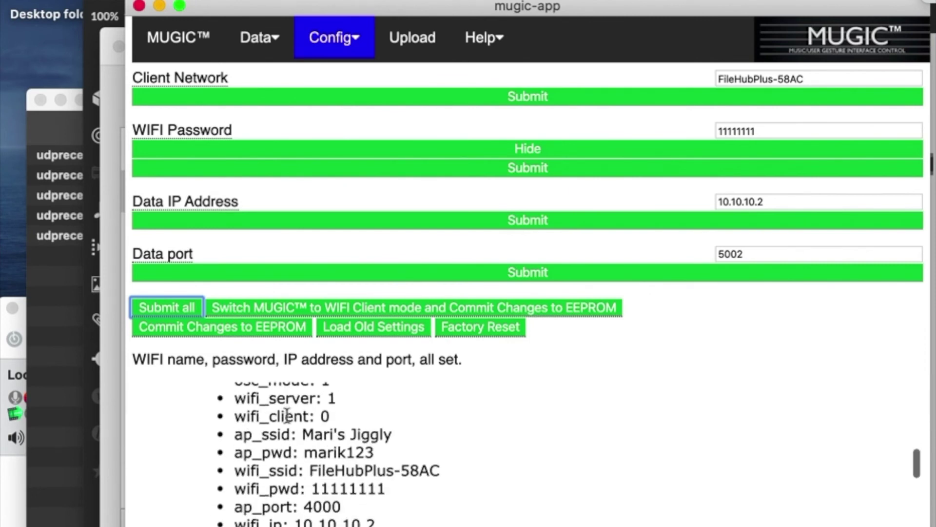
scroll(286, 415, "up", 3)
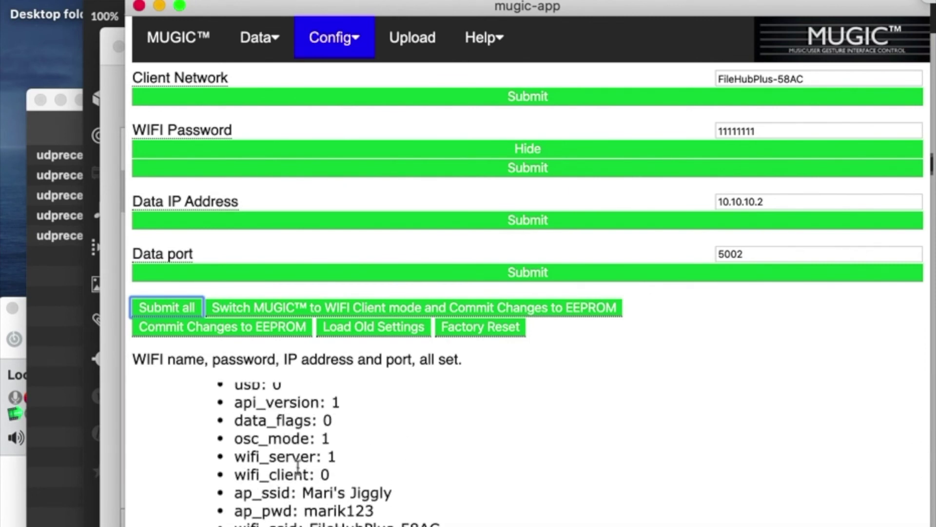
left_click(270, 314)
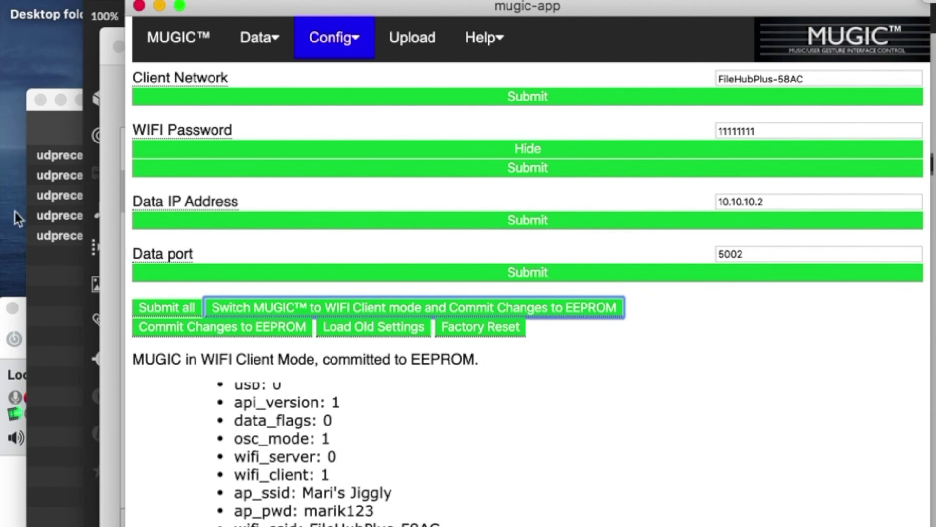
Step: In the Max patch, set the second receiver's port number to 5002
left_click(110, 46)
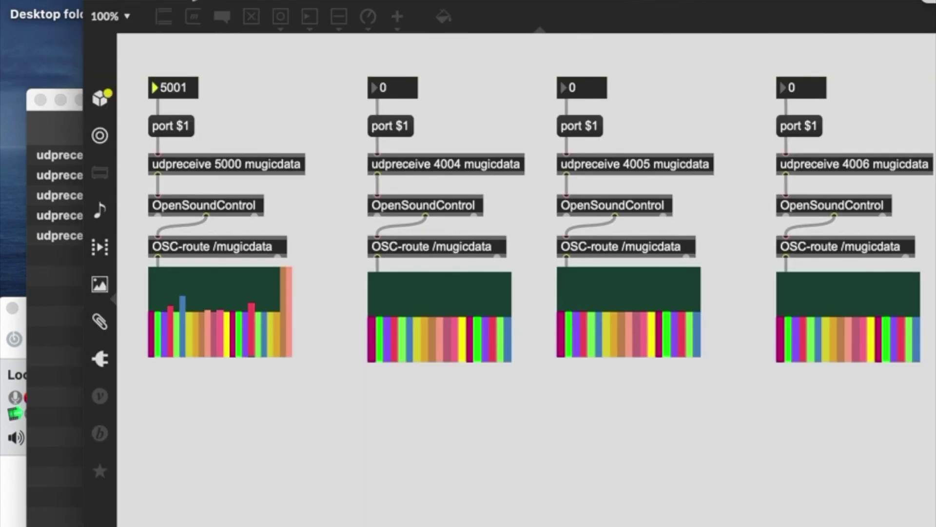
left_click(394, 92)
type("500")
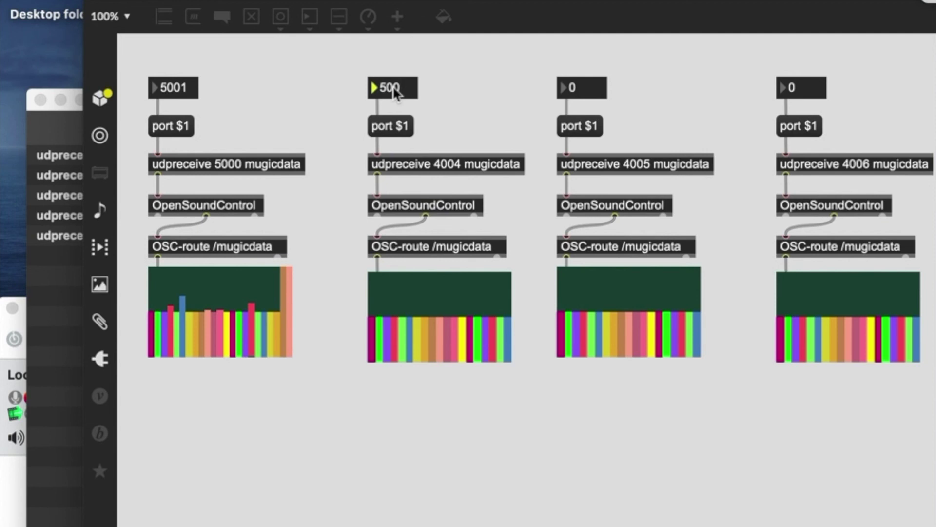
type("2")
key("Return")
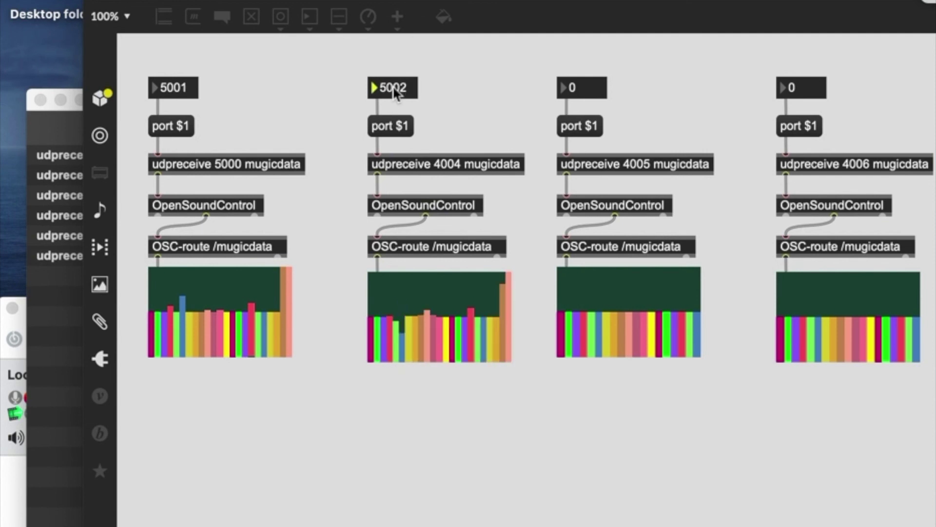